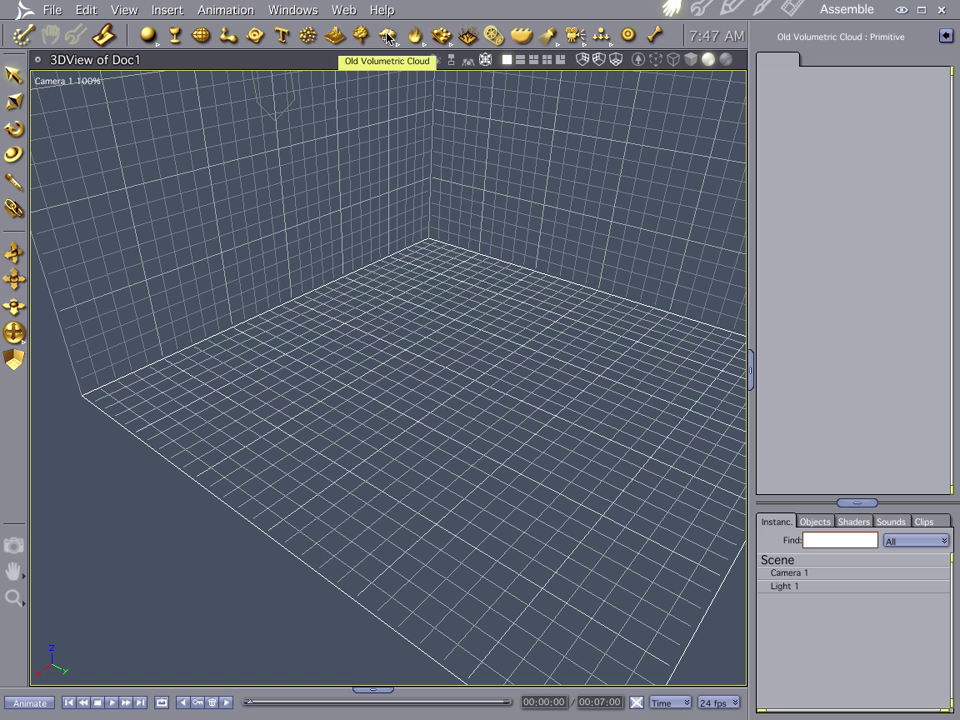
# - Open the volumetric cloud flyout on the Insert toolbar and reach the Old Volumetric Cloud variant
pyautogui.moveTo(388, 37); pyautogui.dragTo(386, 89)
# - Drop an Old Volumetric Cloud into the 3D view and set Octaves 3, Persistence 0.75, Scale 155%
pyautogui.click(451, 372)
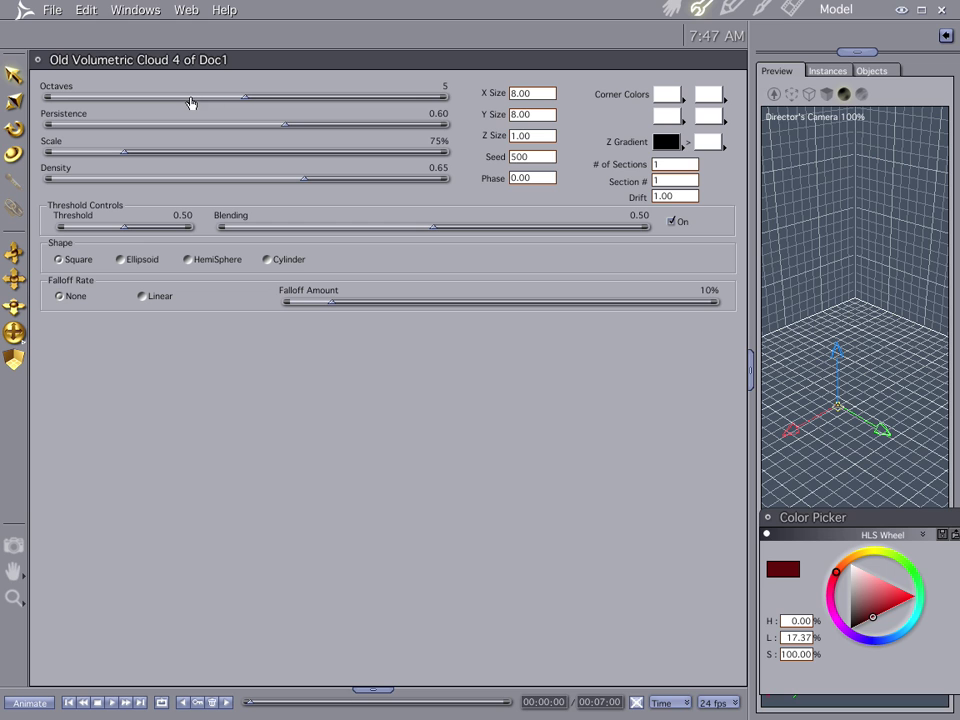
pyautogui.moveTo(191, 102)
pyautogui.mouseDown()
pyautogui.moveTo(203, 100)
pyautogui.moveTo(172, 101)
pyautogui.mouseUp()
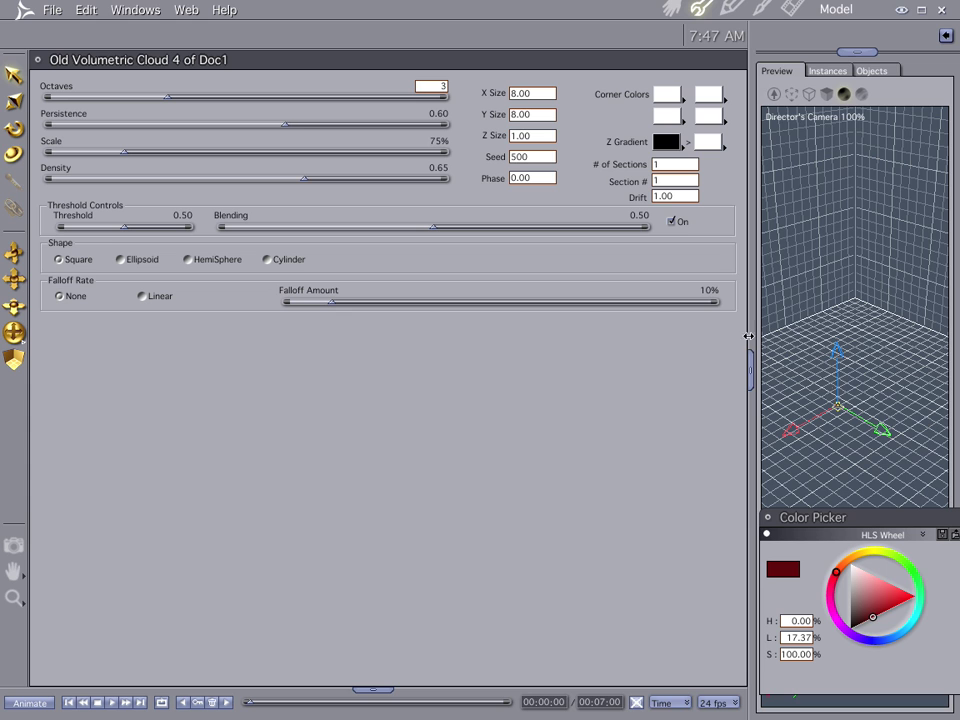
pyautogui.moveTo(286, 127); pyautogui.dragTo(344, 126)
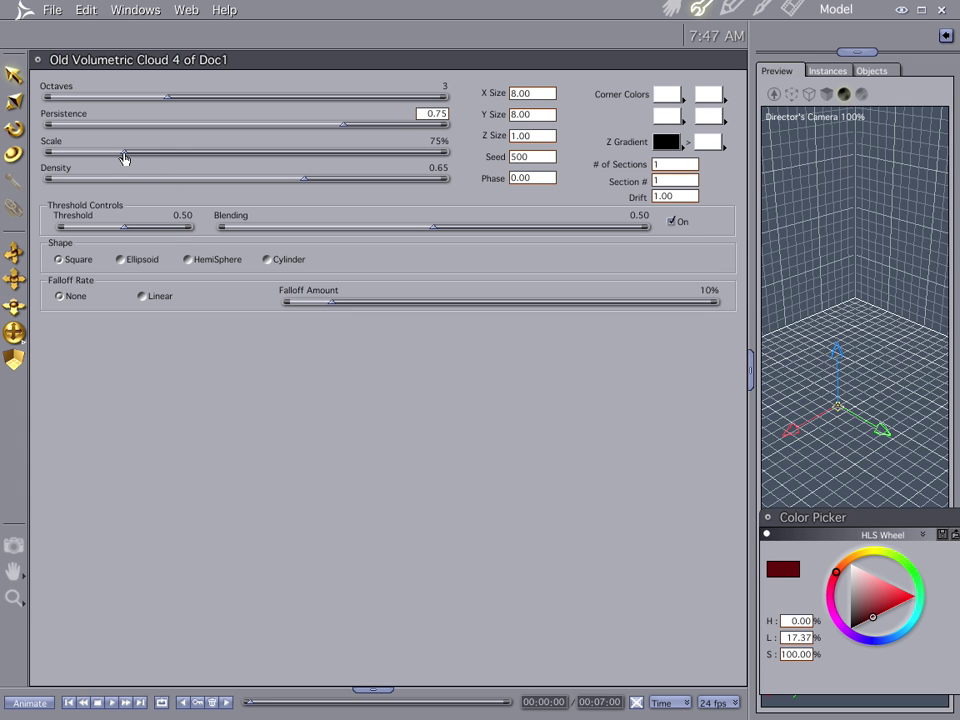
pyautogui.moveTo(124, 155); pyautogui.dragTo(185, 157)
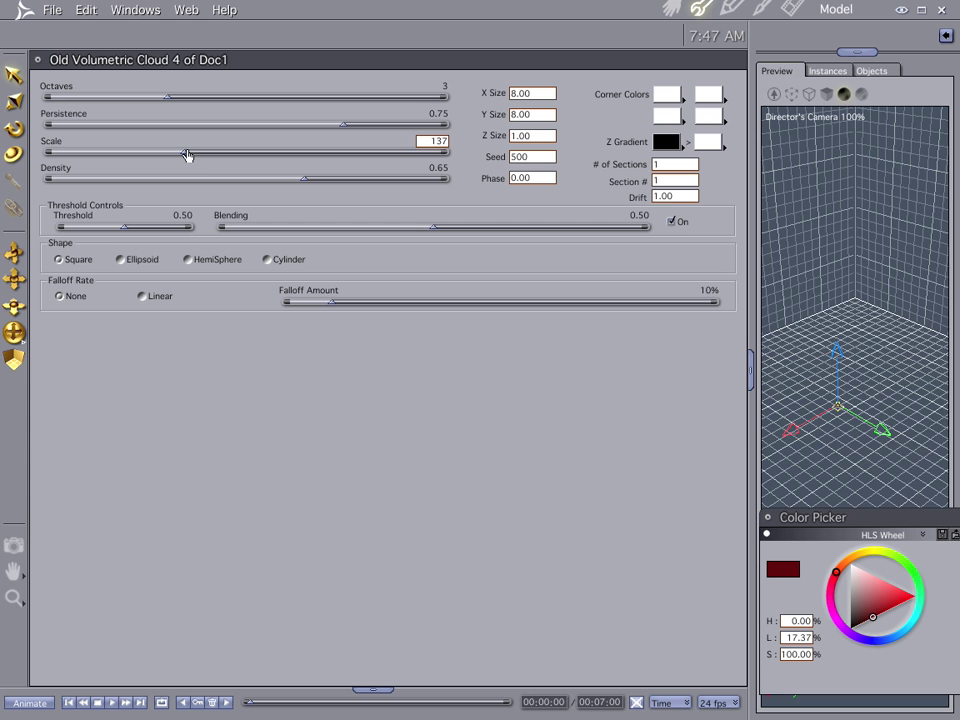
pyautogui.moveTo(187, 155); pyautogui.dragTo(202, 155)
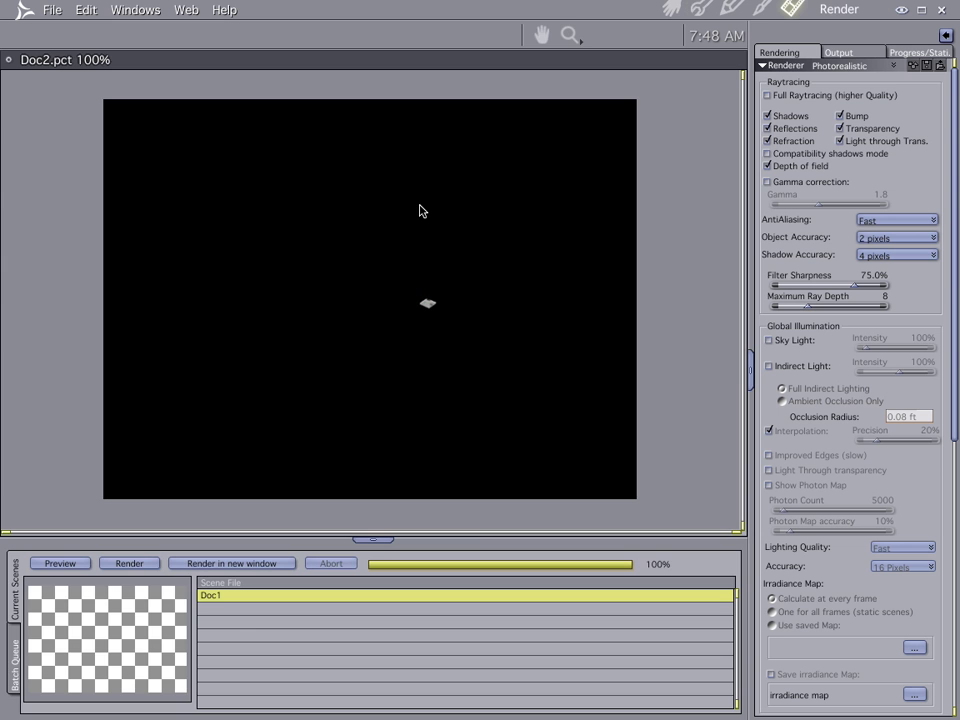
# - Zoom the camera onto the cloud box and test-render it as a large grey slab
pyautogui.click(668, 7)
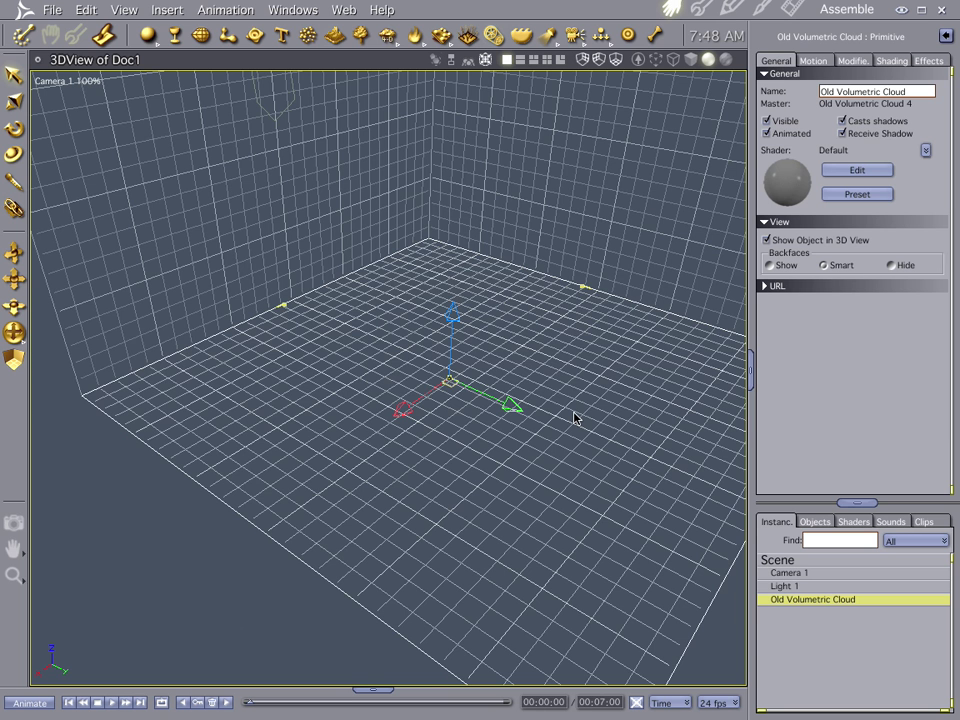
pyautogui.scroll(3, 575, 418)
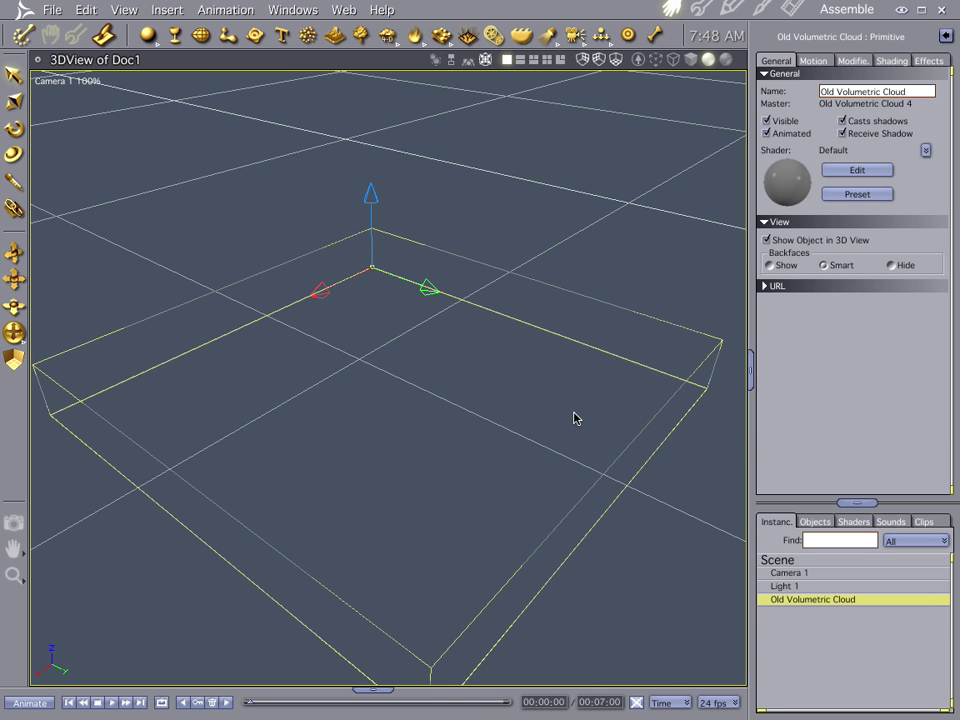
pyautogui.hotkey('ctrl', 'r')
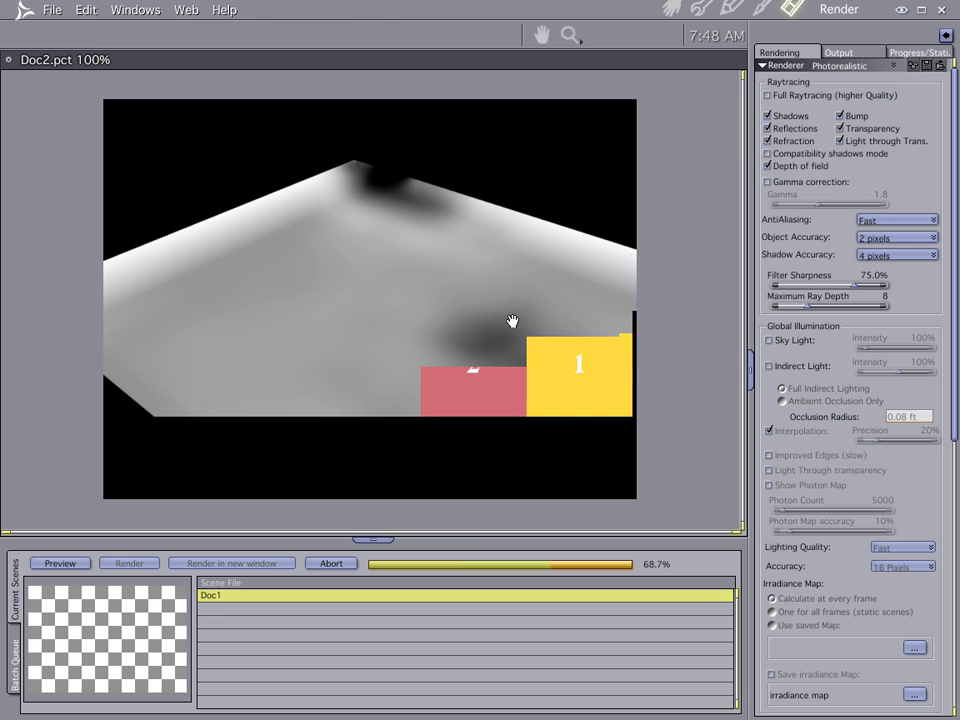
pyautogui.click(697, 12)
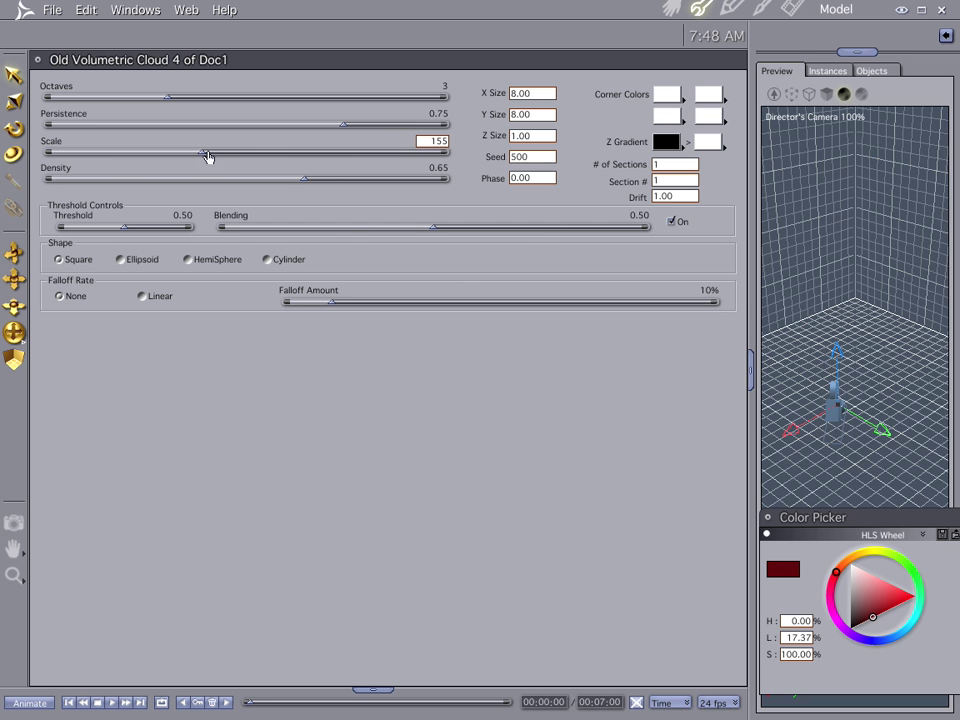
# - Raise the cloud's Persistence to 0.86, reduce Scale to 99%, and test-render it
pyautogui.moveTo(345, 128); pyautogui.dragTo(388, 127)
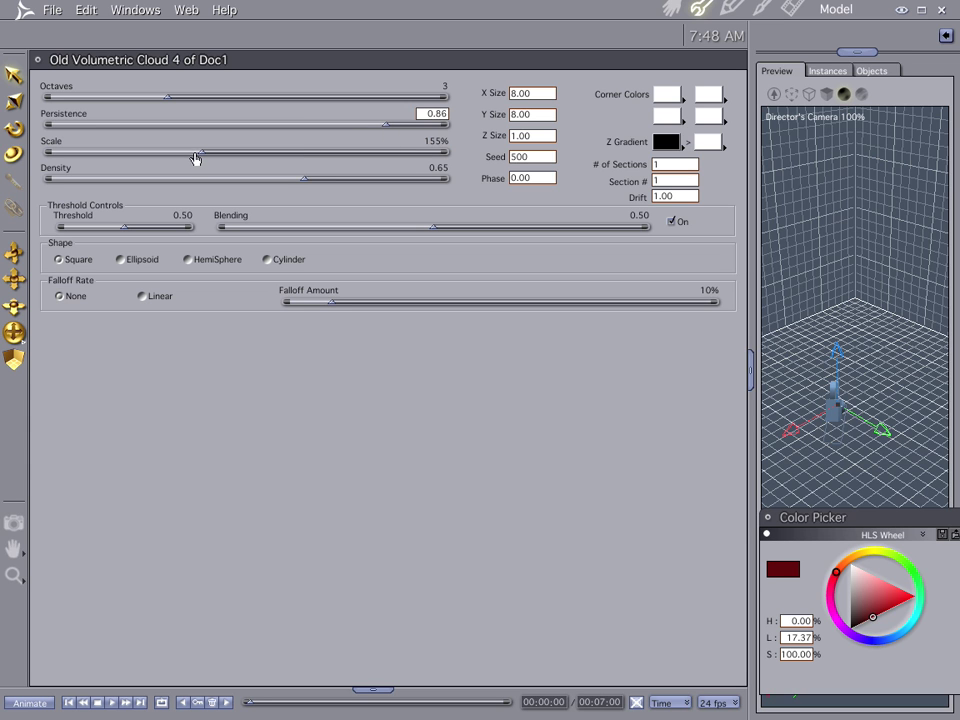
pyautogui.moveTo(192, 153); pyautogui.dragTo(148, 153)
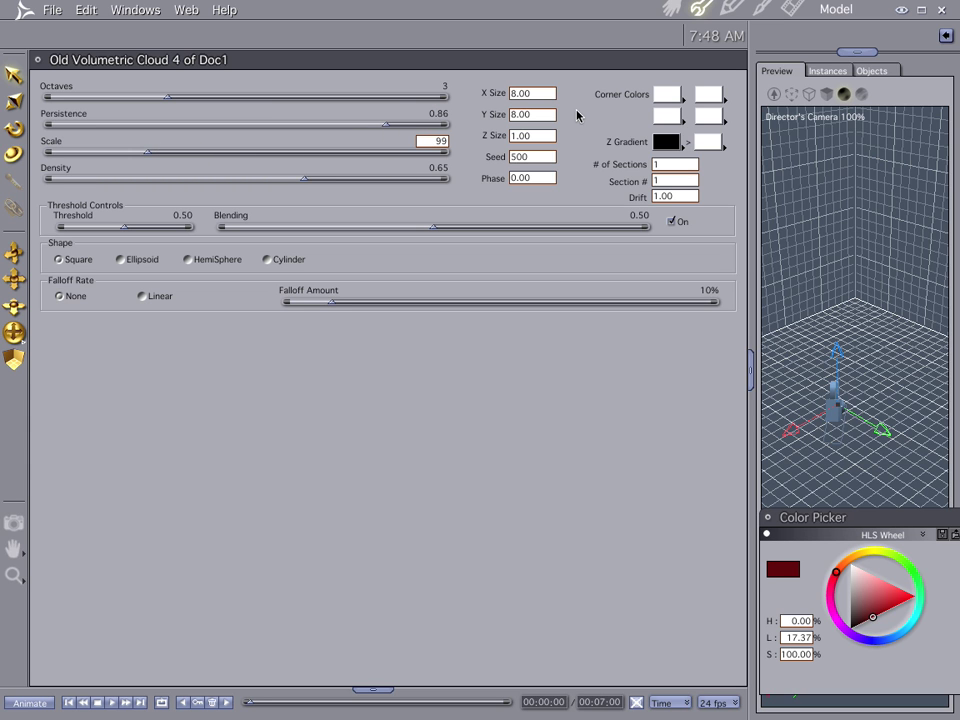
pyautogui.hotkey('ctrl', 'r')
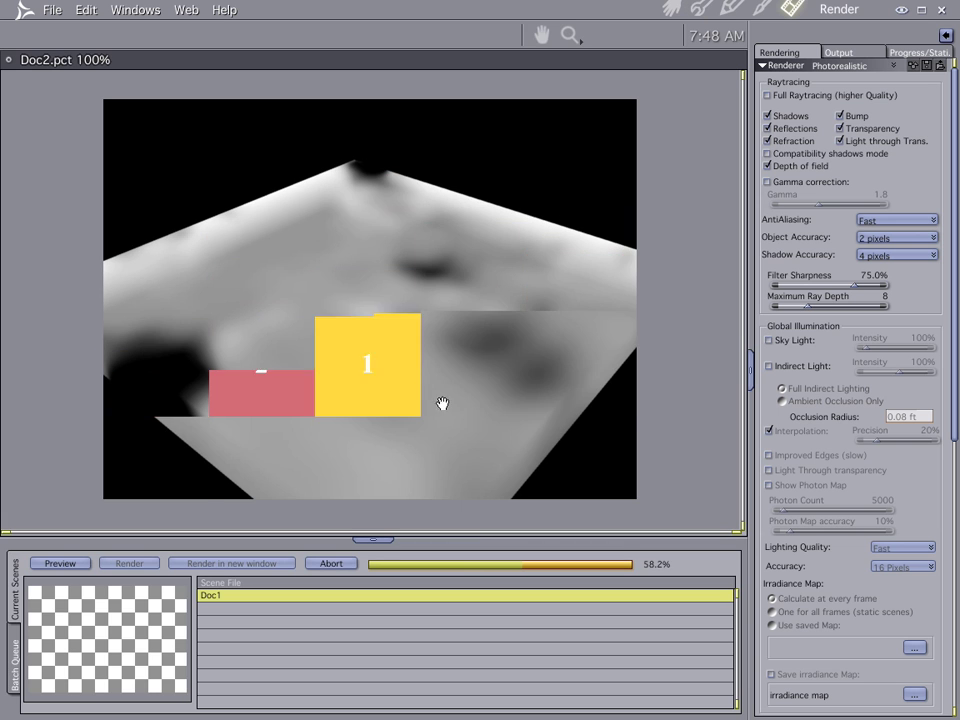
pyautogui.click(701, 11)
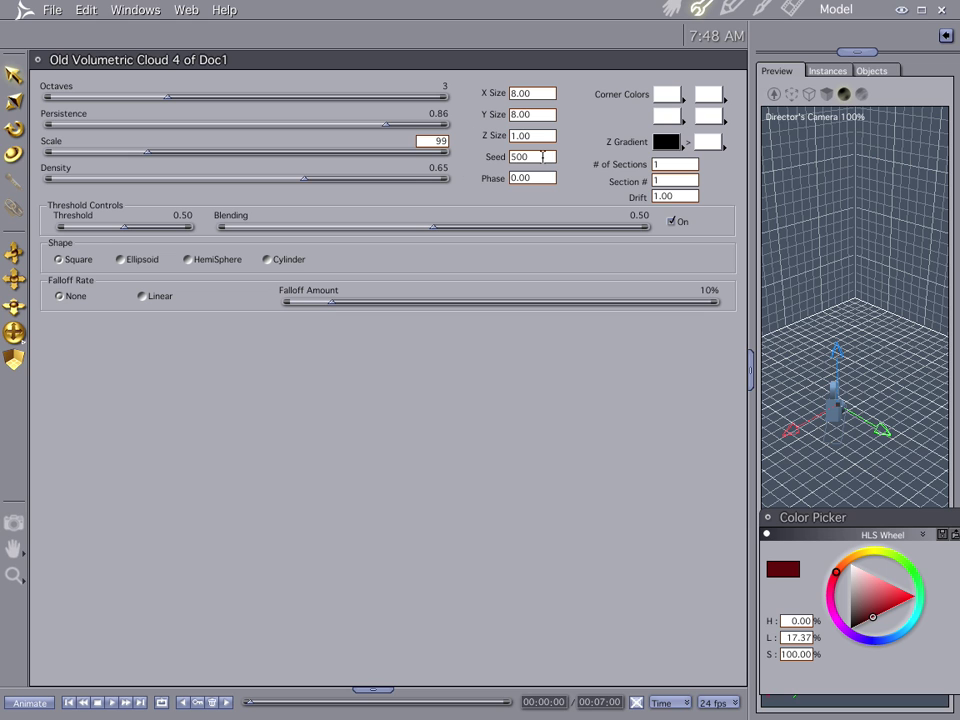
# - Set Z Size to 8.00, make the cloud shape an Ellipsoid, and render it
pyautogui.click(539, 135)
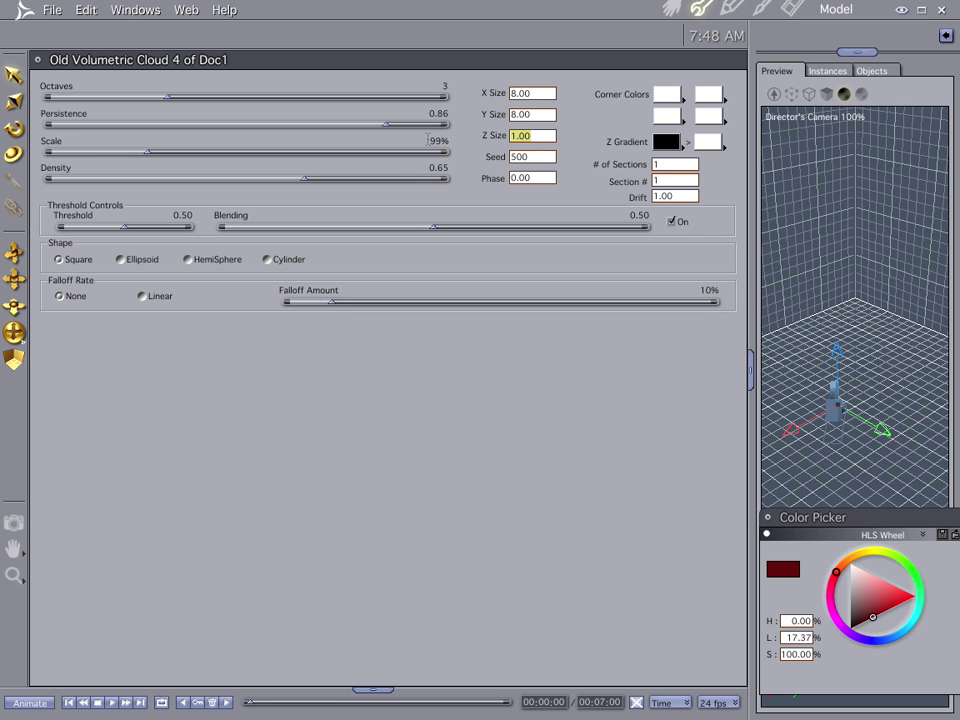
pyautogui.write('8.00')
pyautogui.click(121, 260)
pyautogui.hotkey('ctrl', 'r')
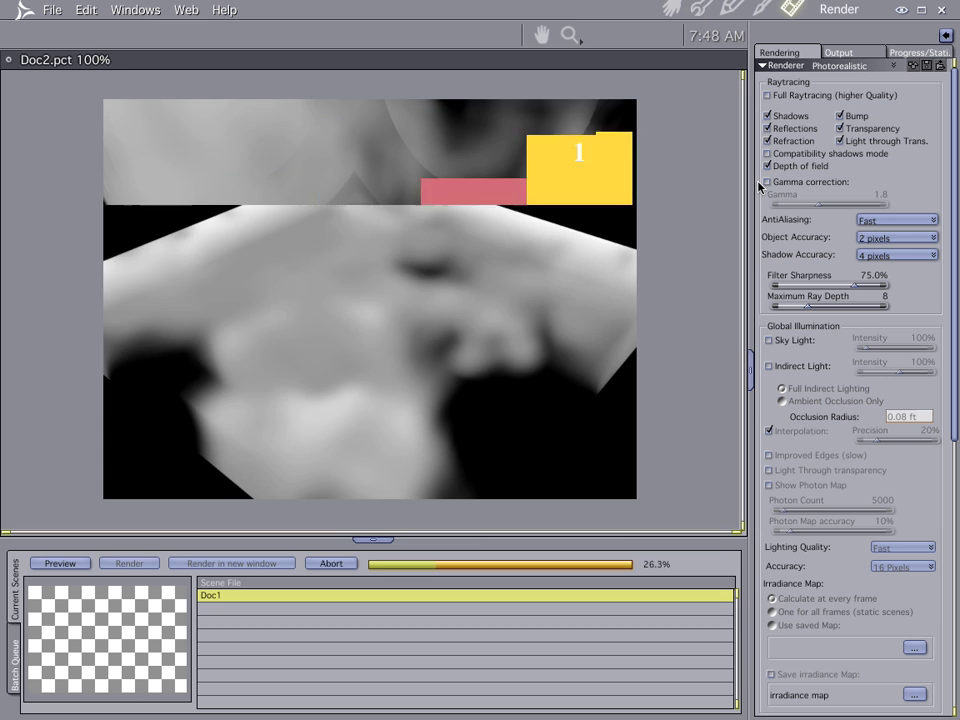
pyautogui.click(703, 10)
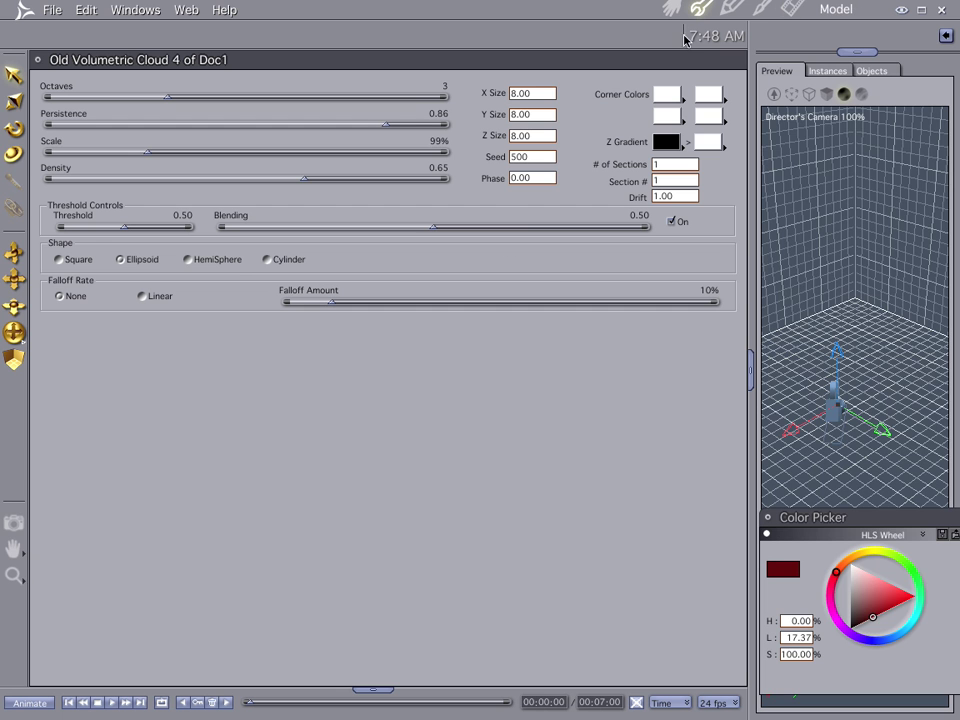
pyautogui.click(671, 10)
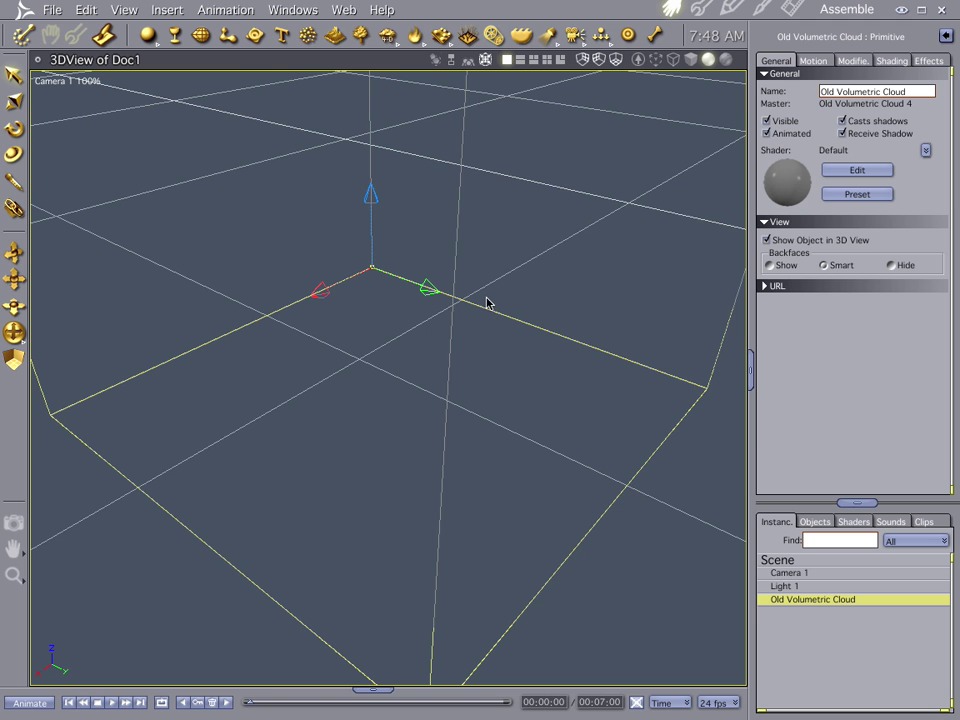
# - Dolly the camera out and back in on the cloud and render the round grey puff
pyautogui.scroll(-5, 476, 349)
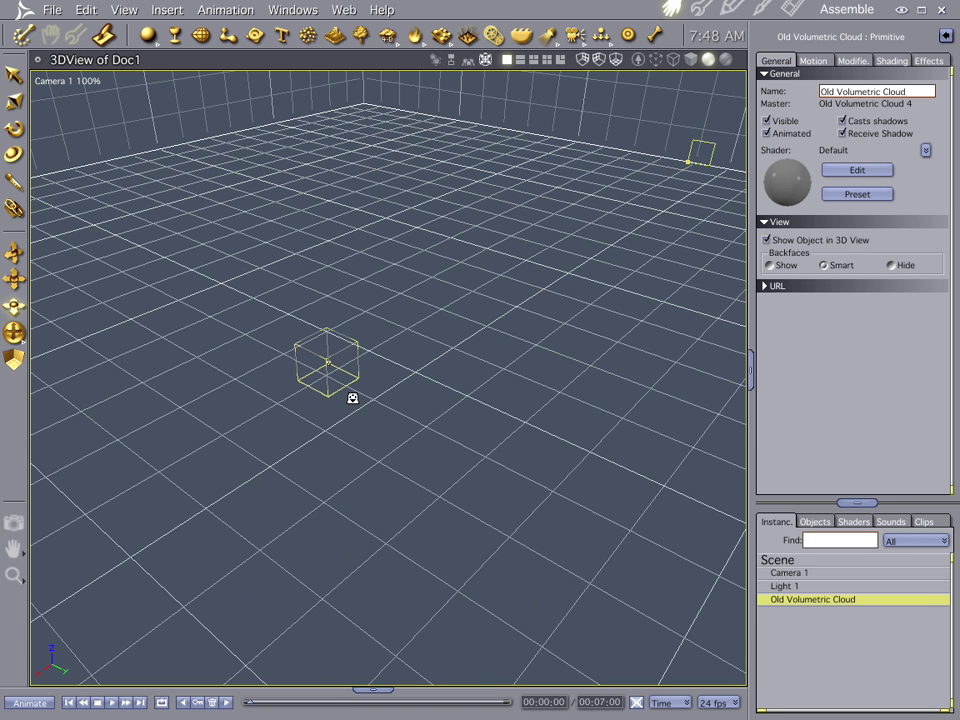
pyautogui.scroll(4, 360, 404)
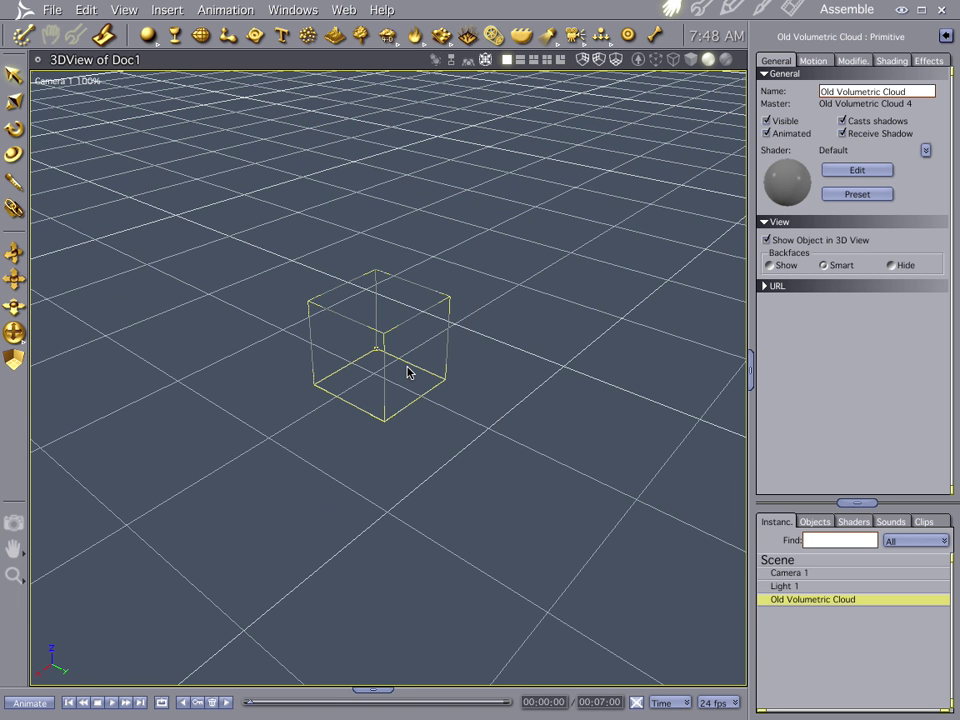
pyautogui.hotkey('ctrl', 'r')
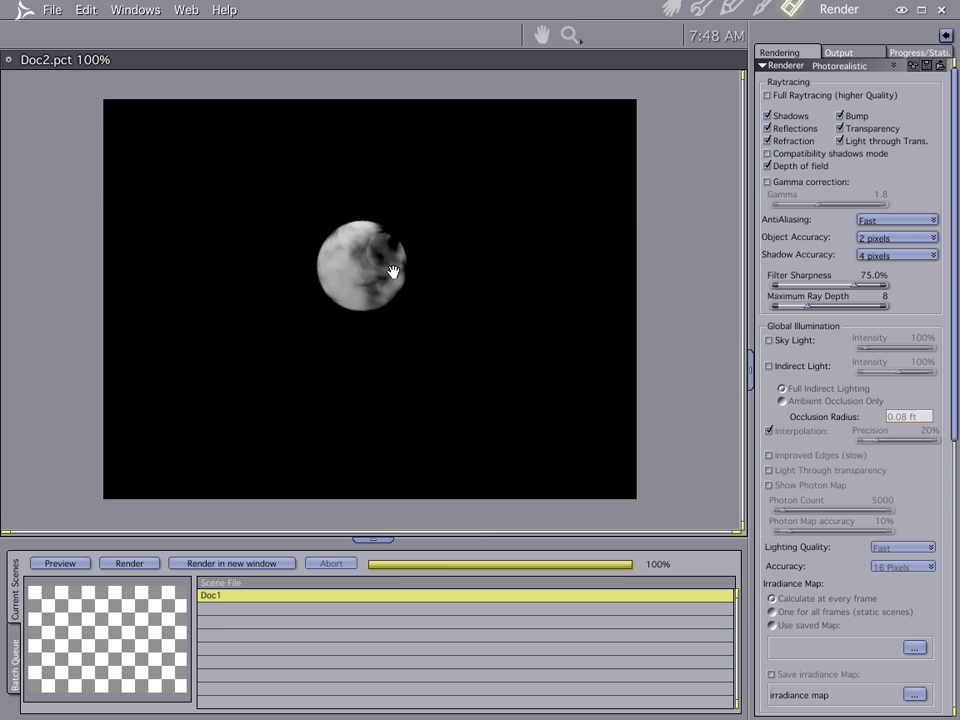
pyautogui.click(697, 11)
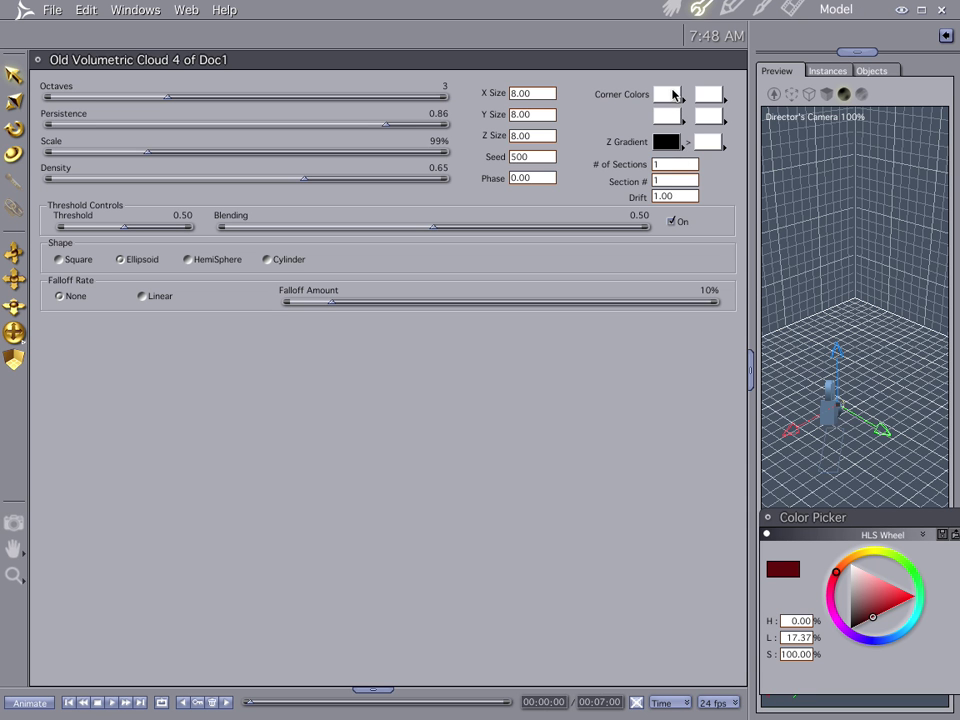
# - Tint the first two Corner Colors dark brown in the HLS Color Picker
pyautogui.click(671, 94)
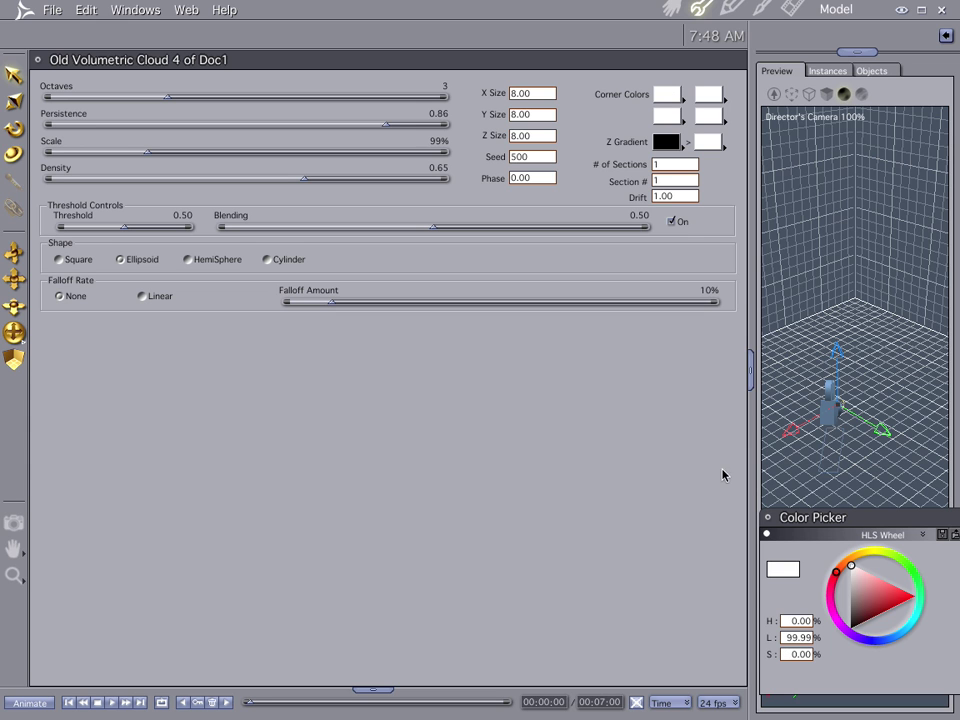
pyautogui.click(860, 556)
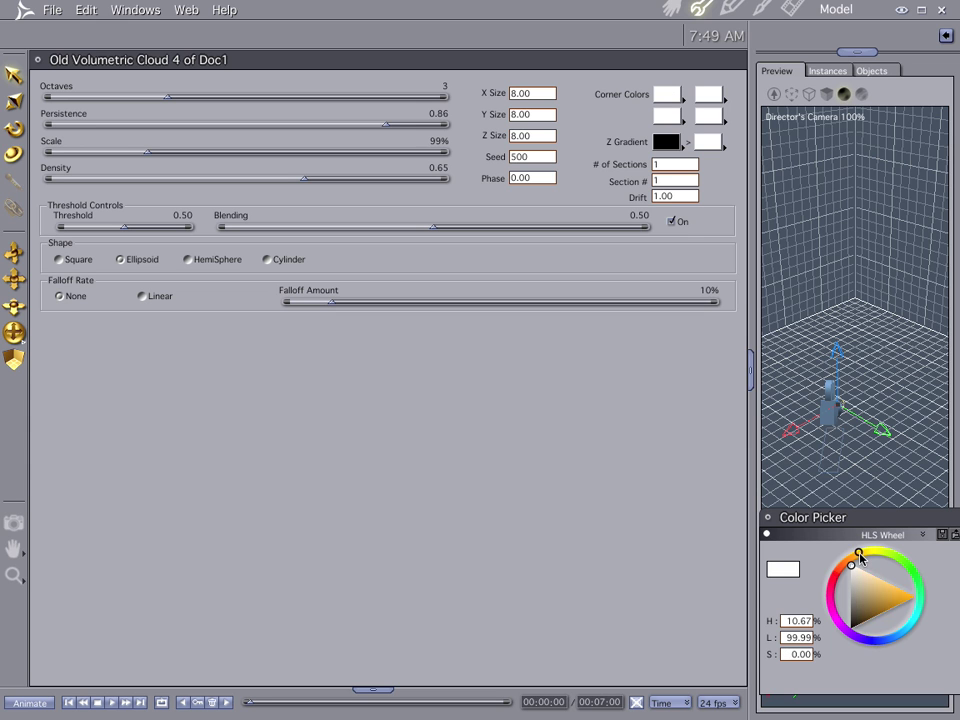
pyautogui.click(865, 621)
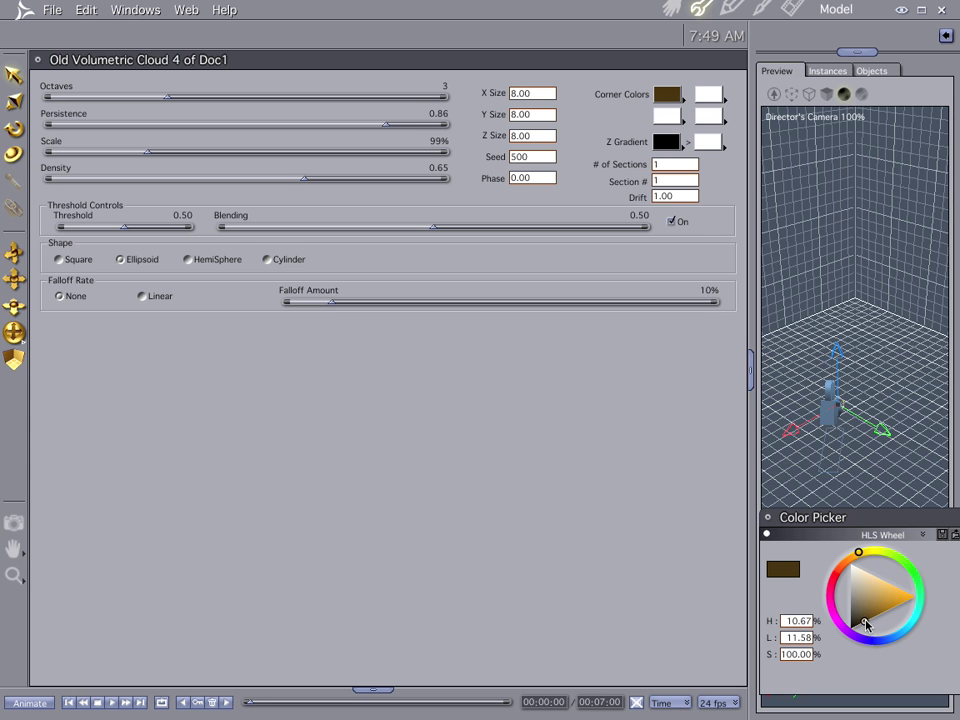
pyautogui.click(707, 97)
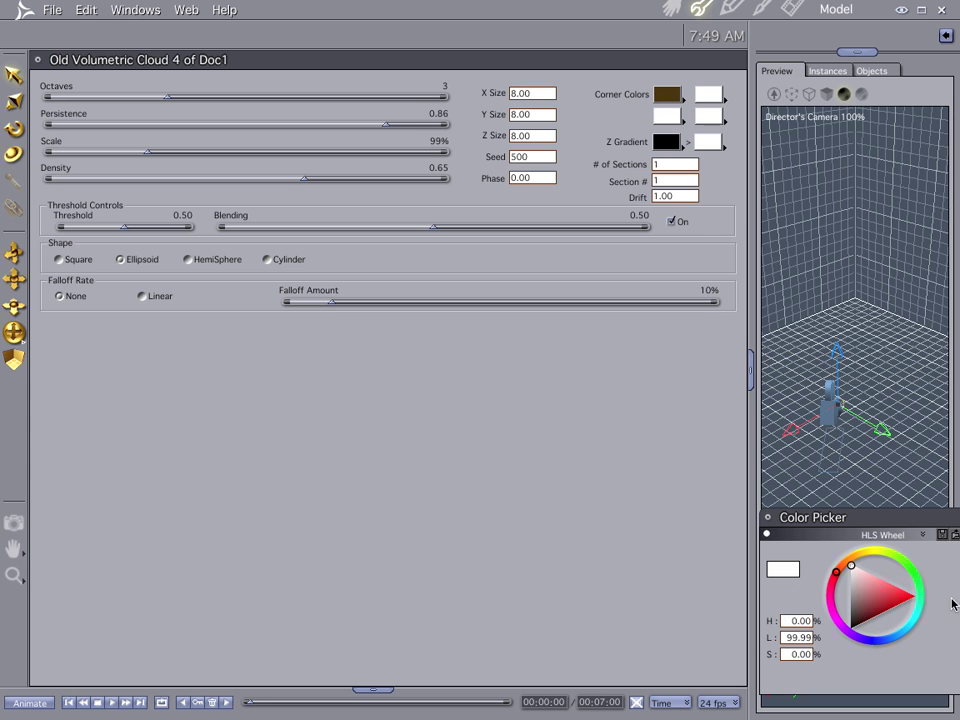
pyautogui.click(855, 554)
pyautogui.click(870, 621)
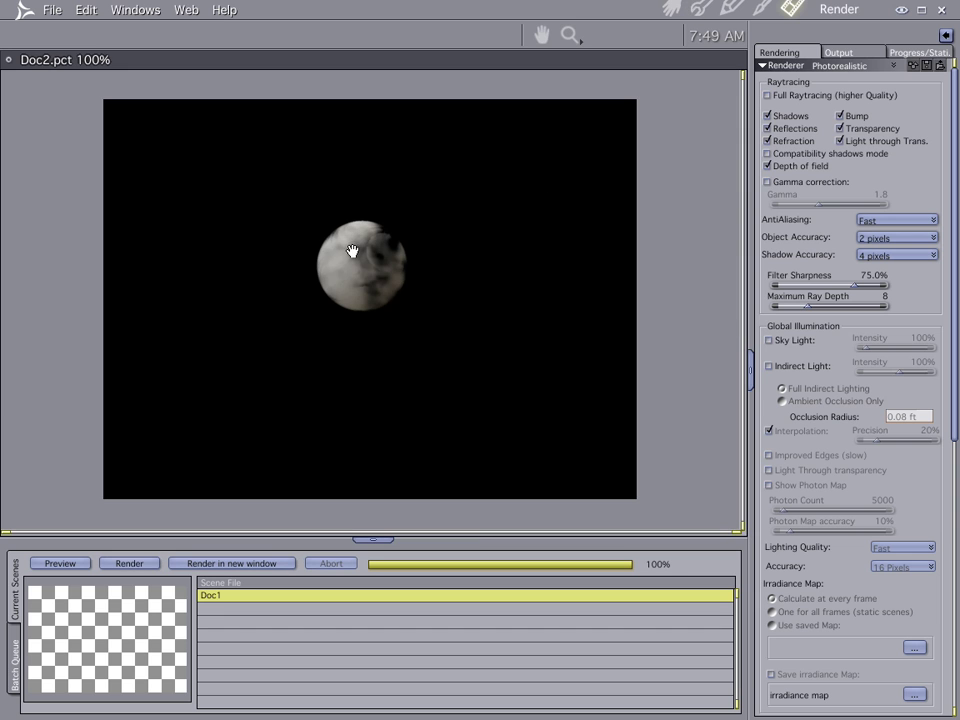
# - Turn the two remaining lower corner colours saturated yellow and test-render the cloud
pyautogui.click(703, 10)
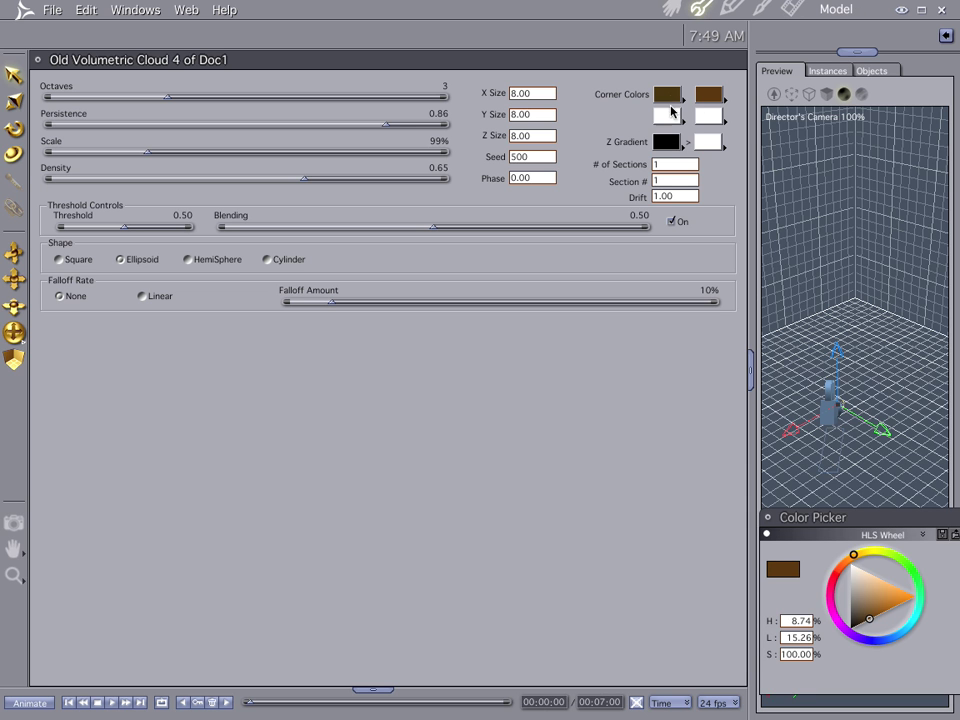
pyautogui.click(664, 117)
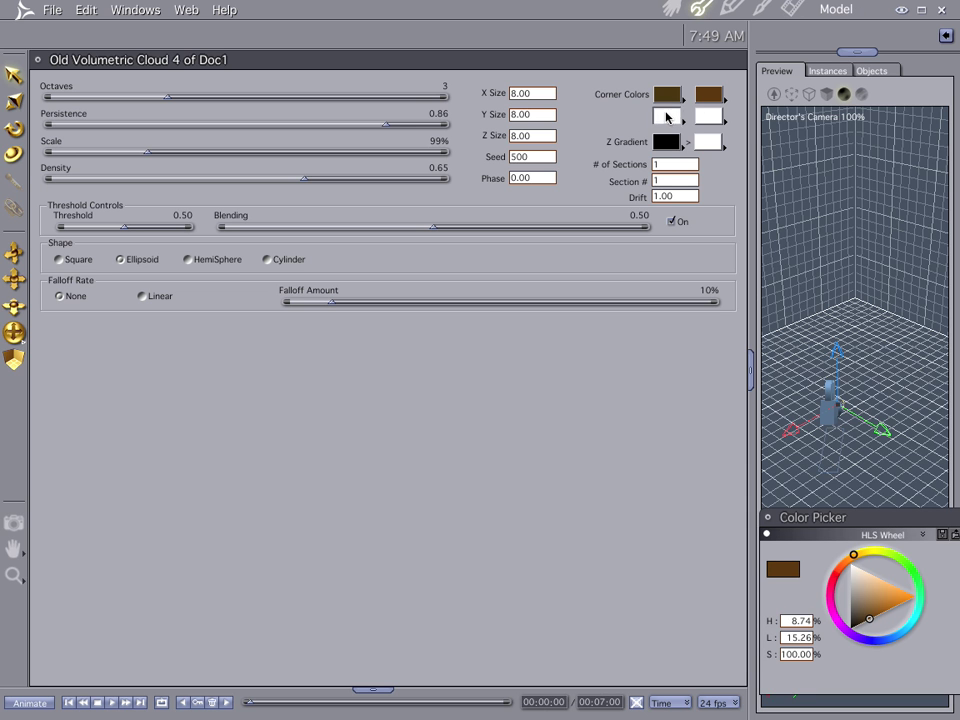
pyautogui.click(868, 551)
pyautogui.click(895, 598)
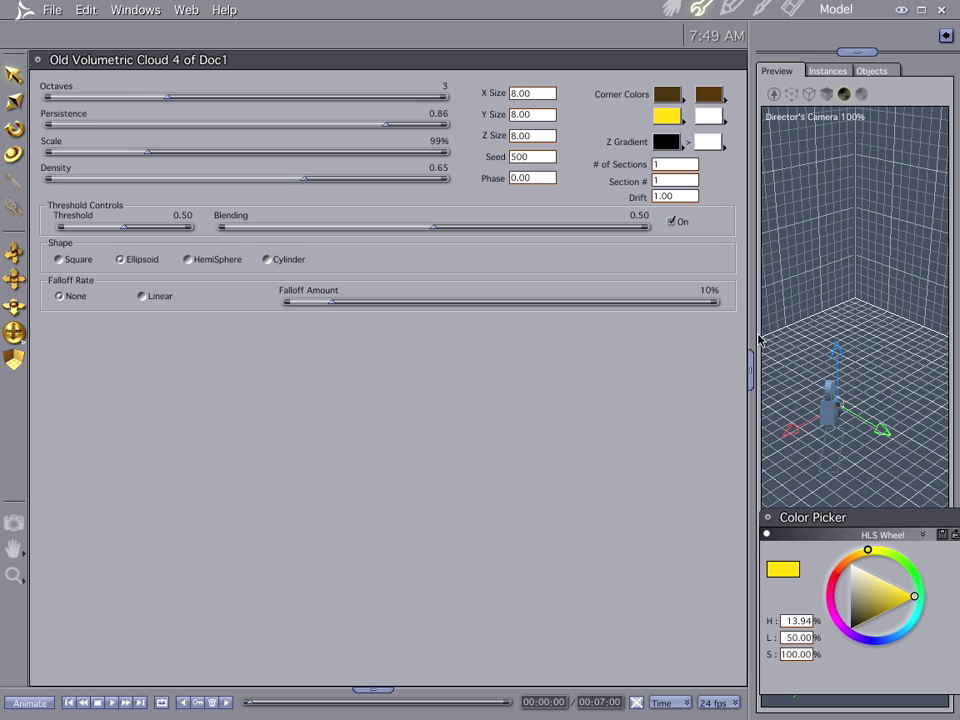
pyautogui.click(716, 118)
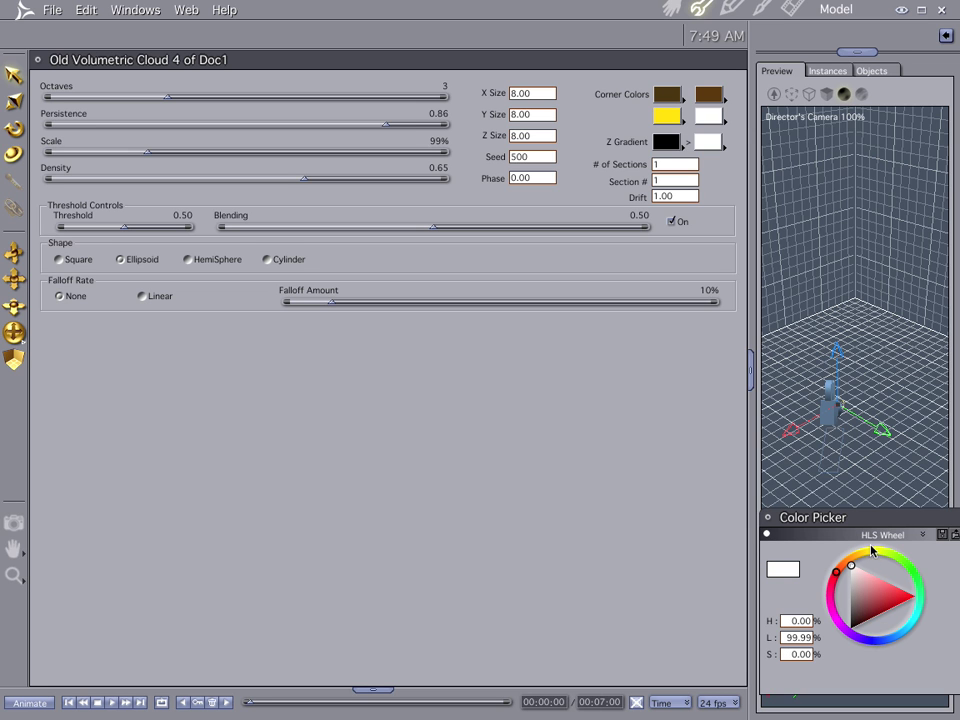
pyautogui.click(871, 553)
pyautogui.moveTo(888, 598); pyautogui.dragTo(942, 609)
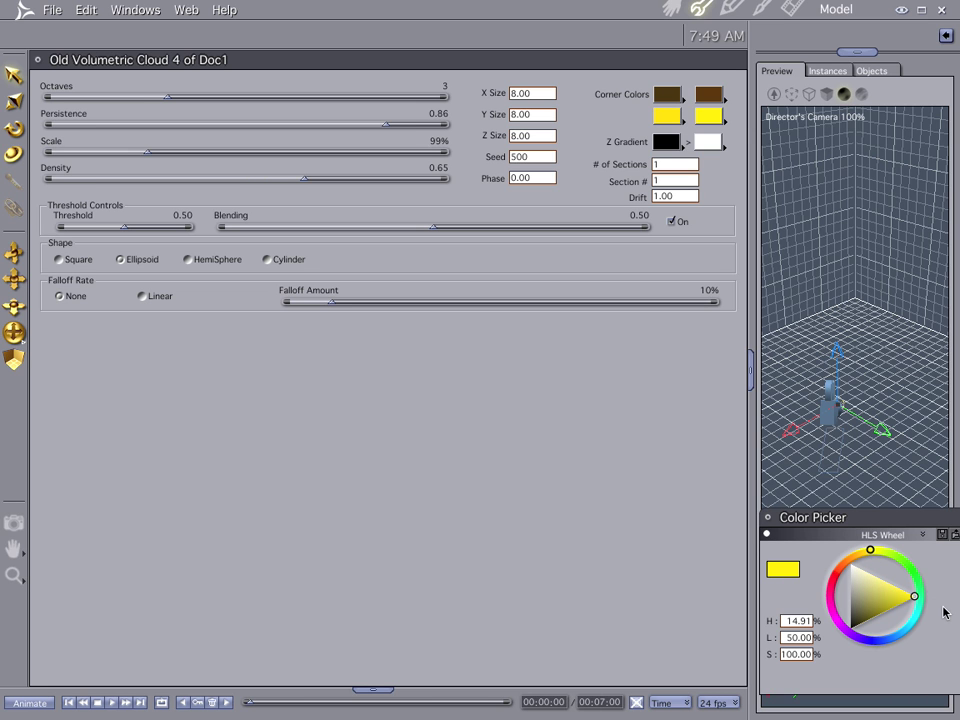
pyautogui.click(793, 9)
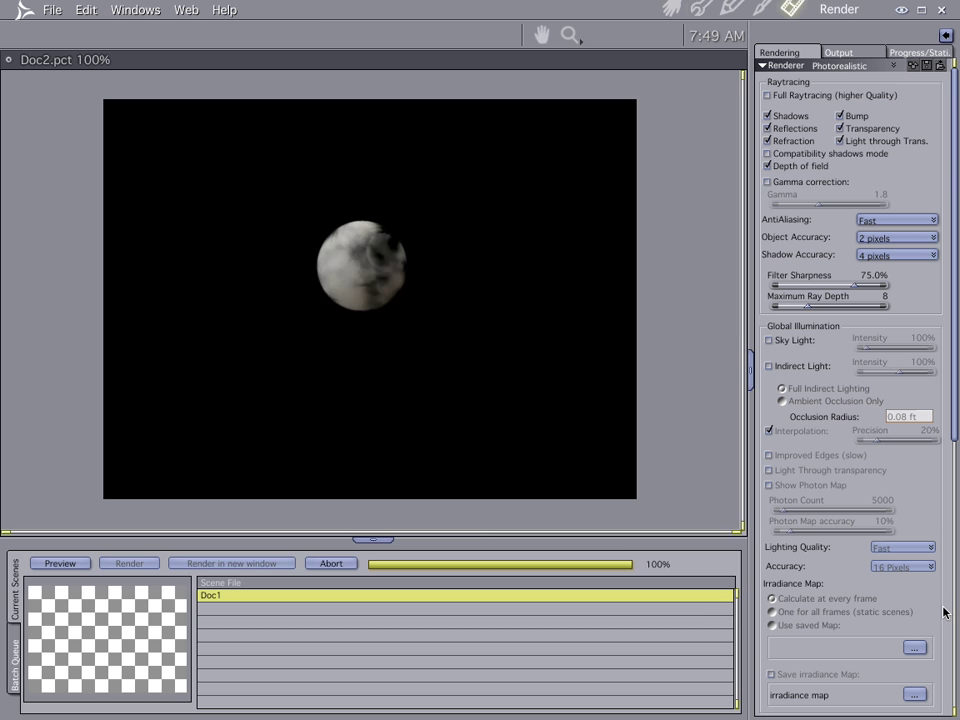
pyautogui.click(693, 8)
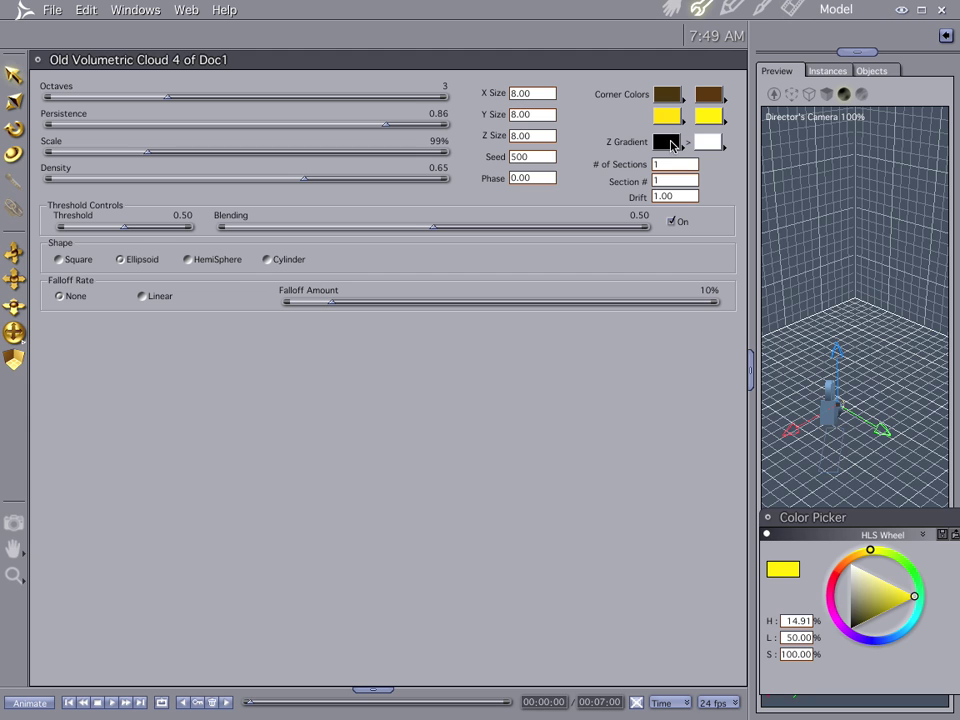
# - Set the Z Gradient from deep brown to saturated yellow and render the golden cloud
pyautogui.click(674, 145)
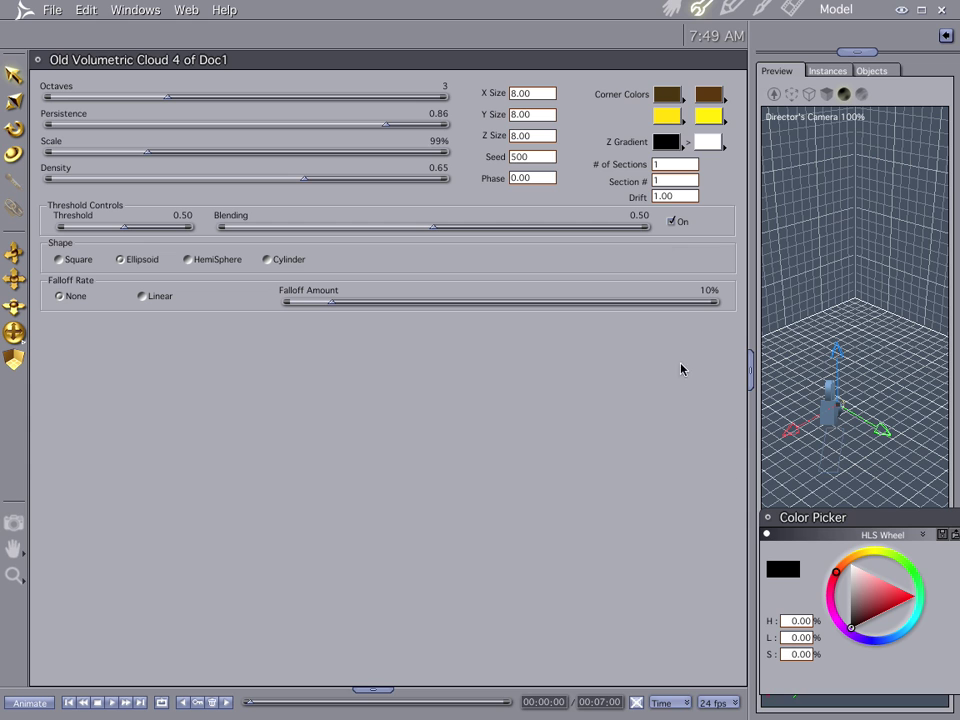
pyautogui.click(849, 559)
pyautogui.moveTo(880, 592); pyautogui.dragTo(877, 619)
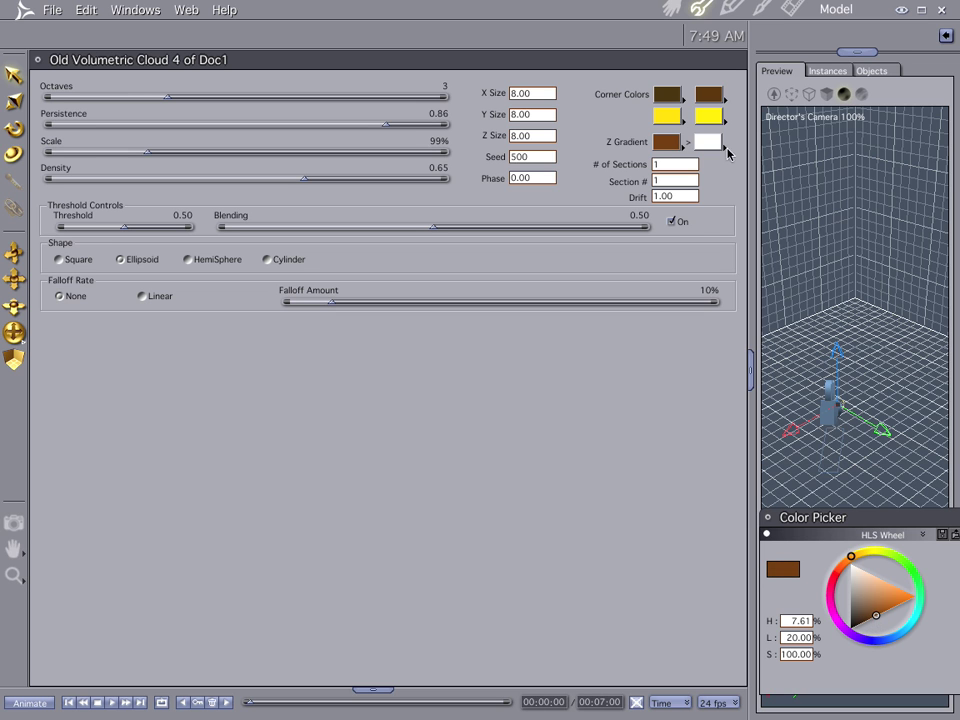
pyautogui.click(716, 145)
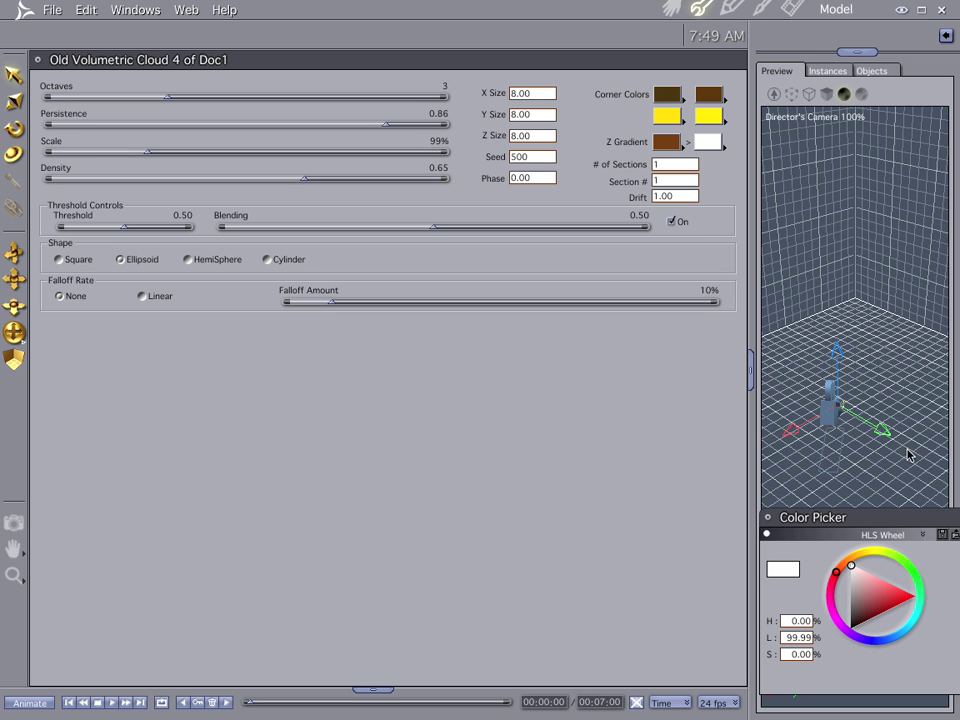
pyautogui.click(866, 551)
pyautogui.moveTo(876, 594); pyautogui.dragTo(958, 606)
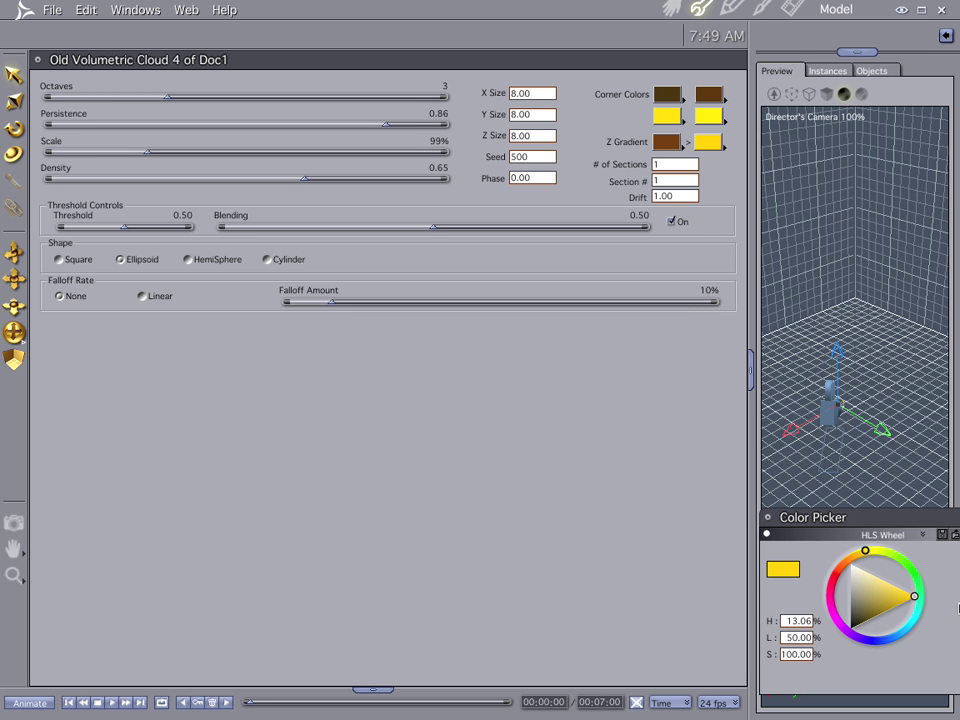
pyautogui.hotkey('ctrl', 'r')
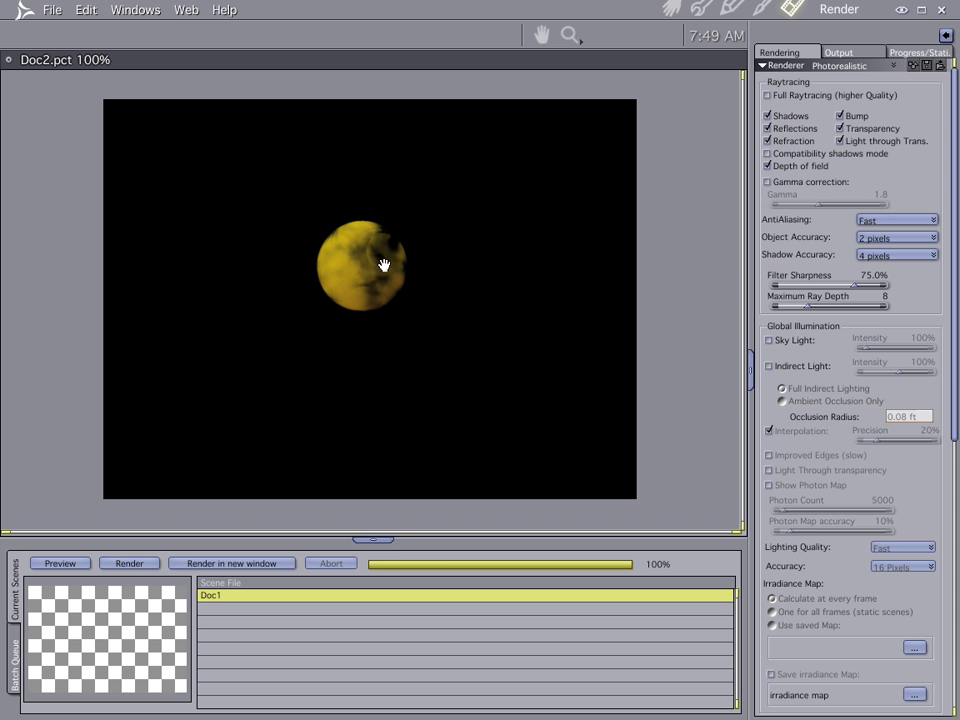
# - Rotate the cloud object into a tilted orientation and render the scene
pyautogui.click(675, 8)
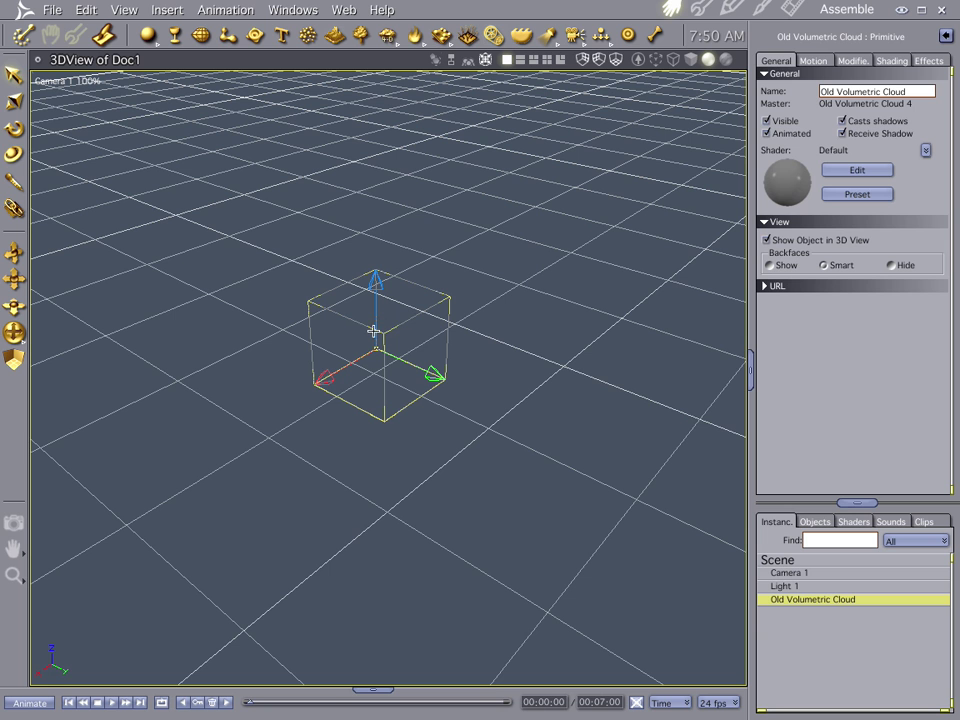
pyautogui.press('r')
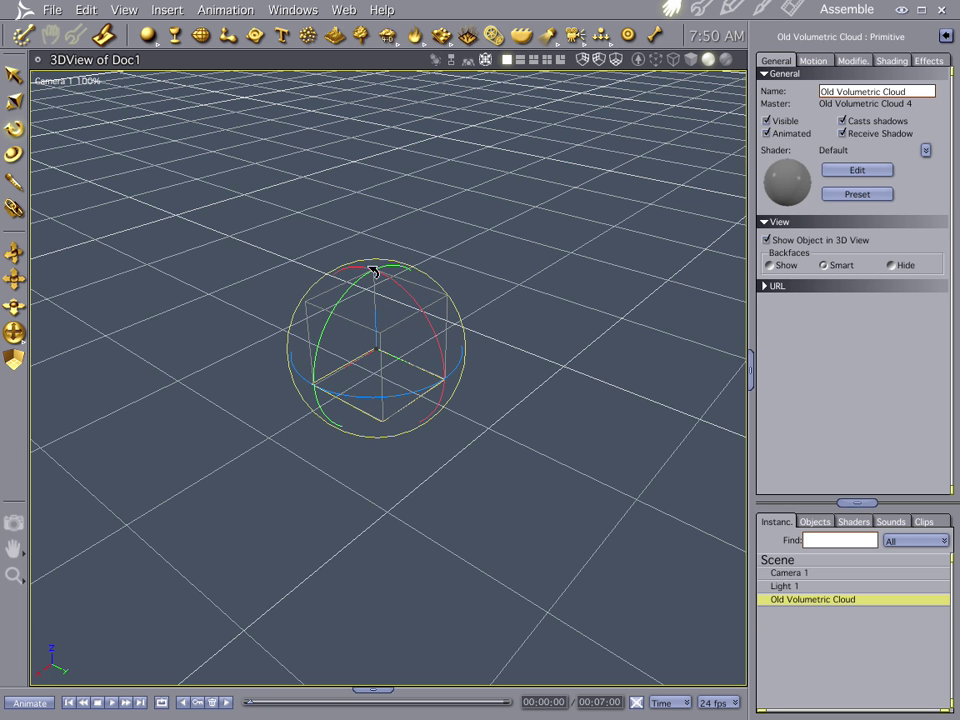
pyautogui.moveTo(375, 270); pyautogui.dragTo(364, 268)
pyautogui.press('m')
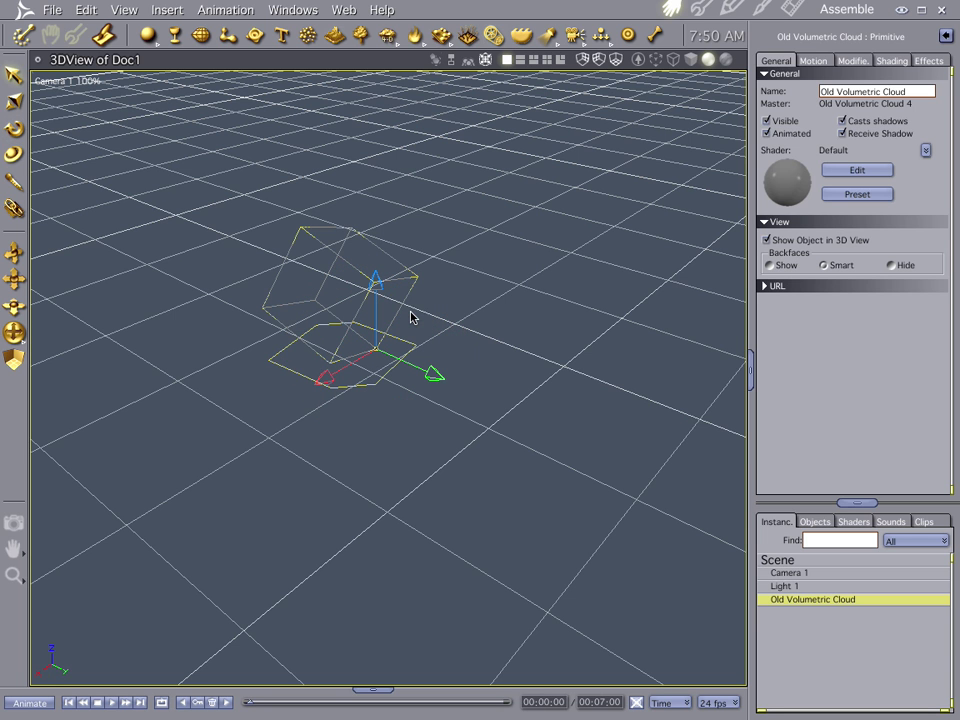
pyautogui.hotkey('ctrl', 'r')
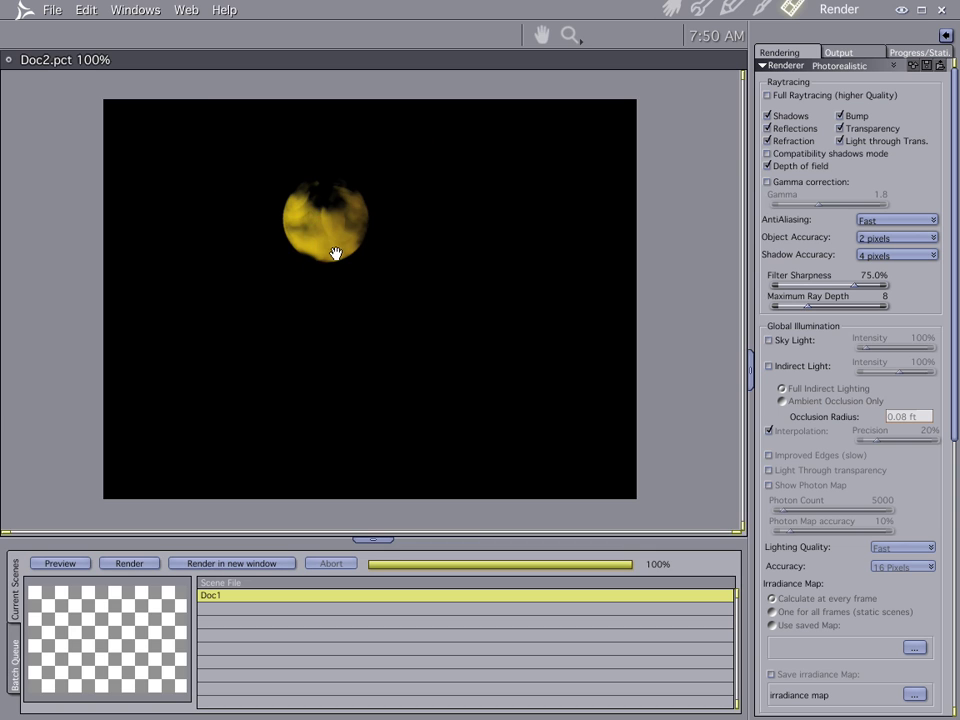
# - Insert a new empty Vertex Object into the scene
pyautogui.click(697, 9)
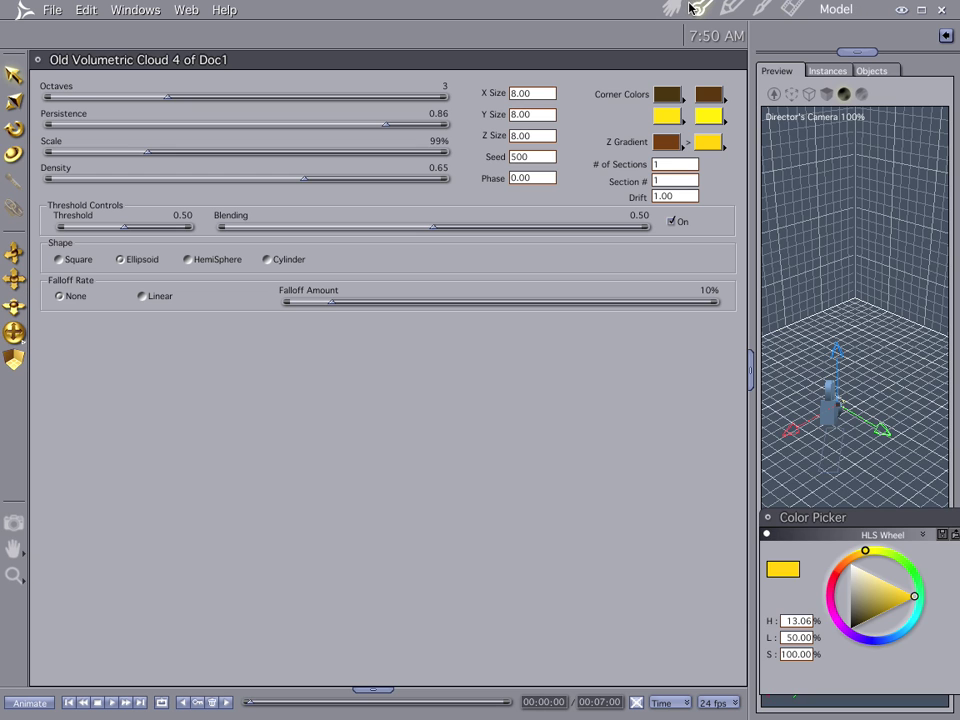
pyautogui.click(671, 9)
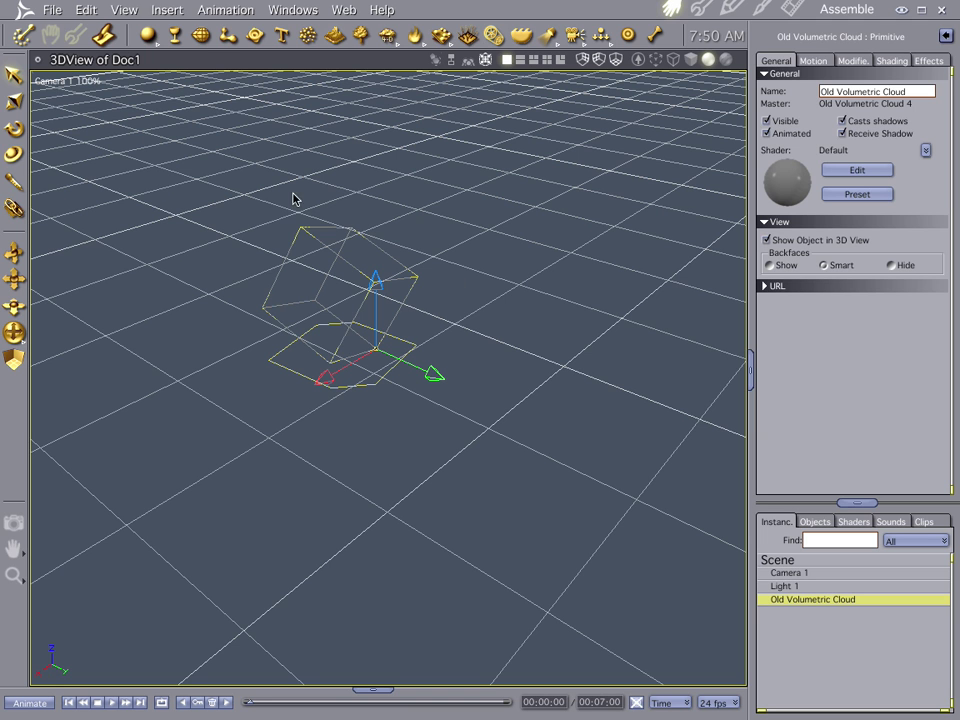
pyautogui.click(454, 268)
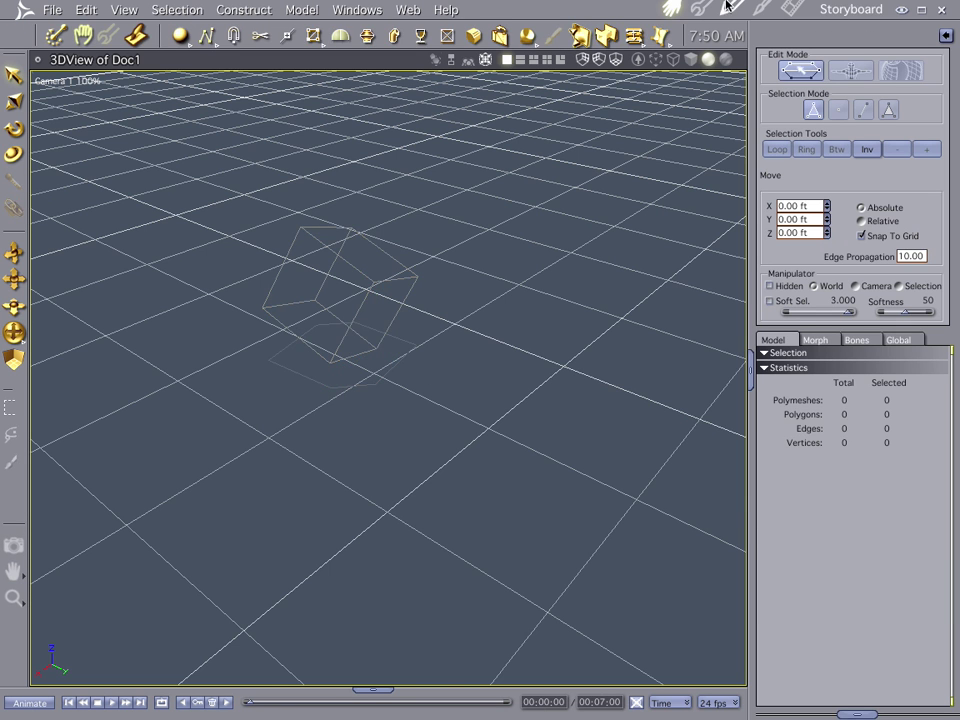
# - Switch to the Front view, pick the Polyline tool, and accept the 12 ft grid with 1 ft spacing
pyautogui.click(72, 81)
pyautogui.click(94, 151)
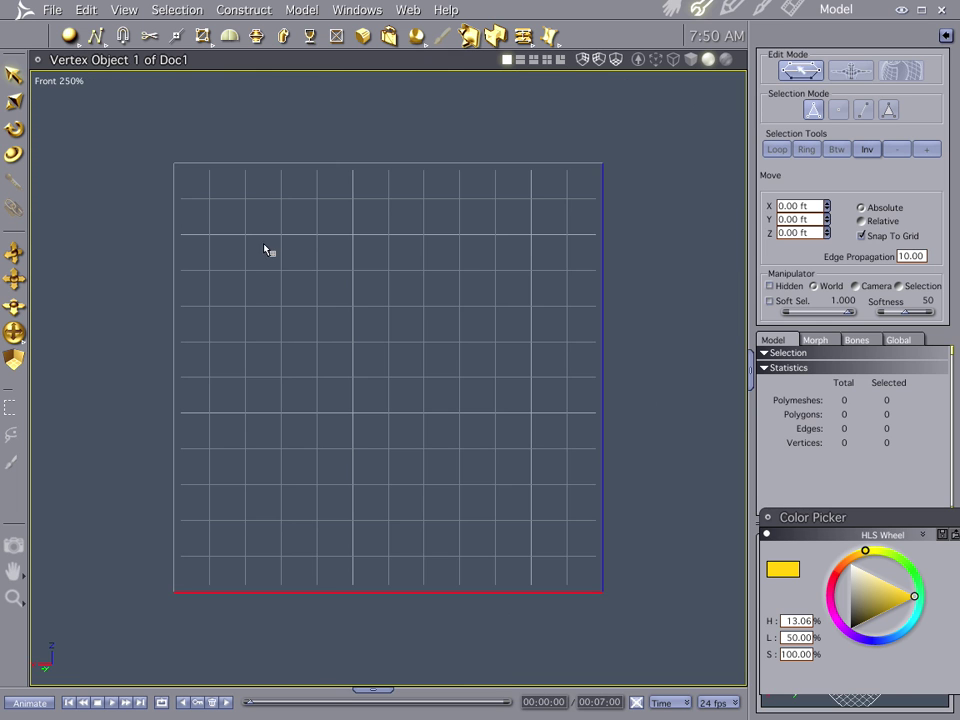
pyautogui.click(95, 37)
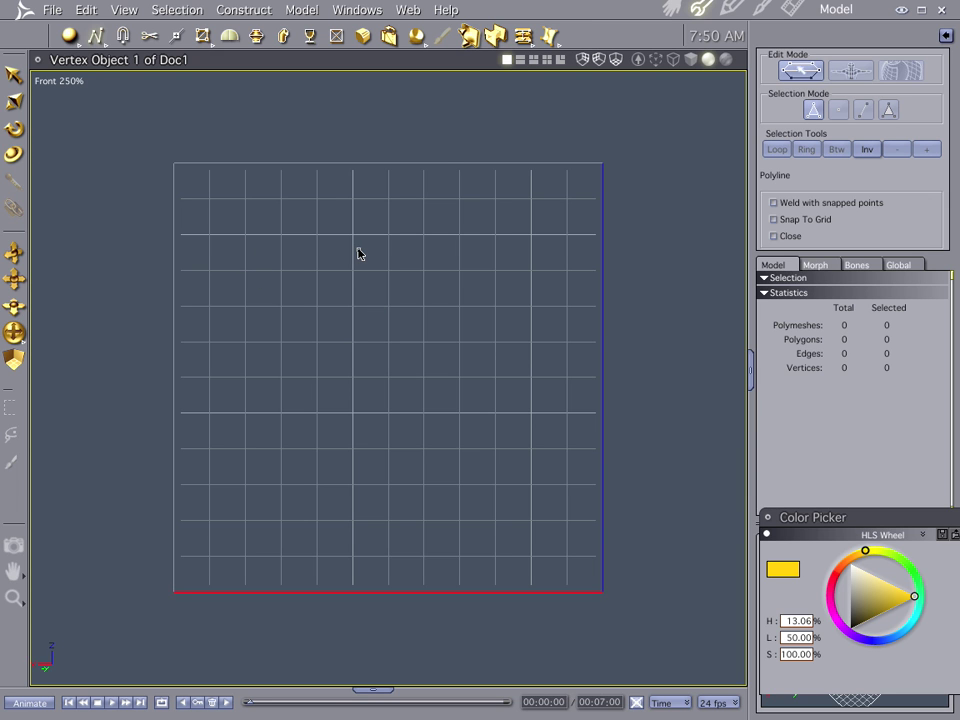
pyautogui.hotkey('ctrl', 'g')
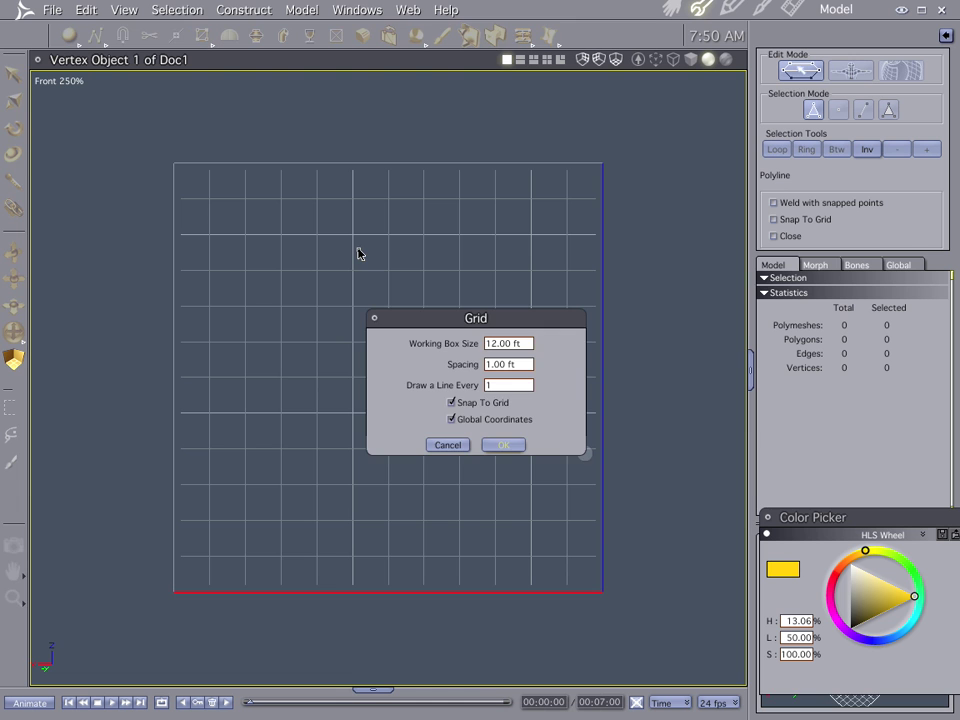
pyautogui.click(506, 445)
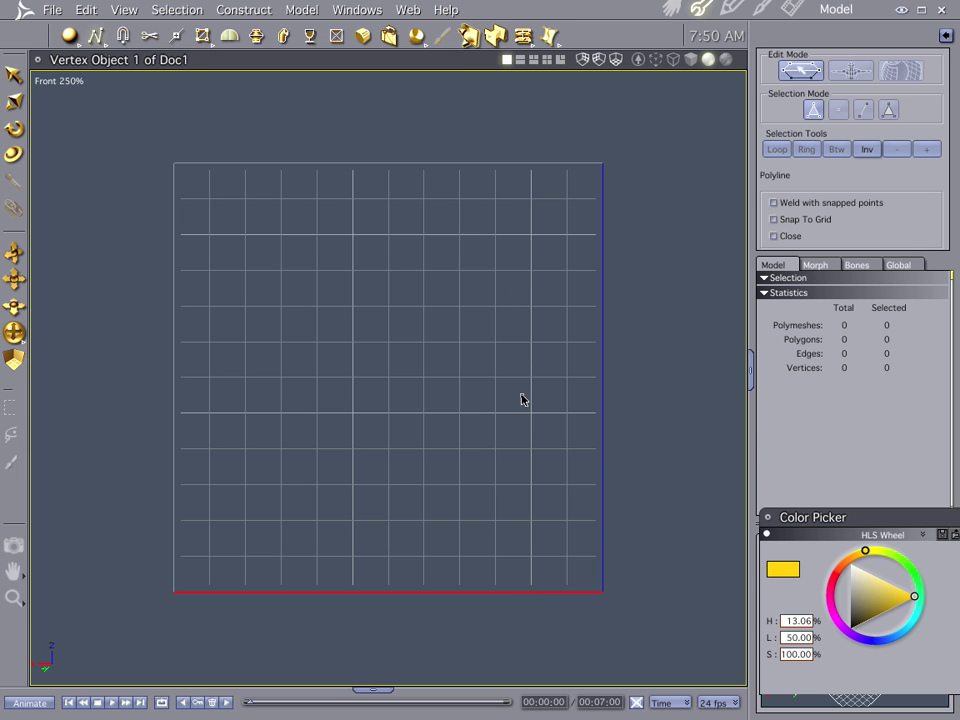
# - Draw the closed half-profile polyline of the mushroom from bottom point to top
pyautogui.click(531, 595)
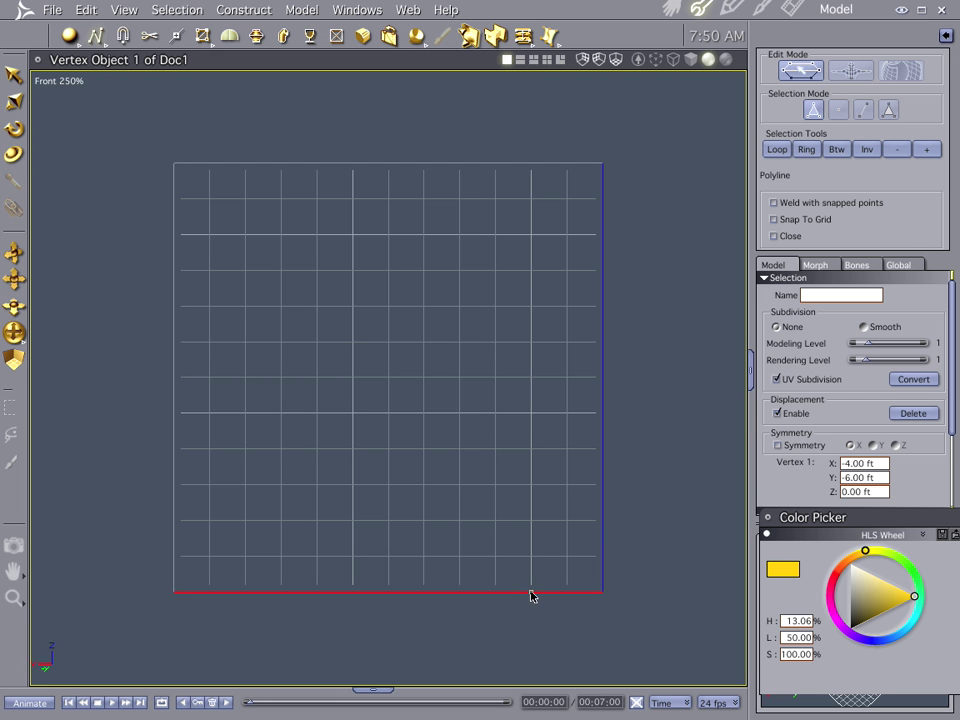
pyautogui.click(533, 169)
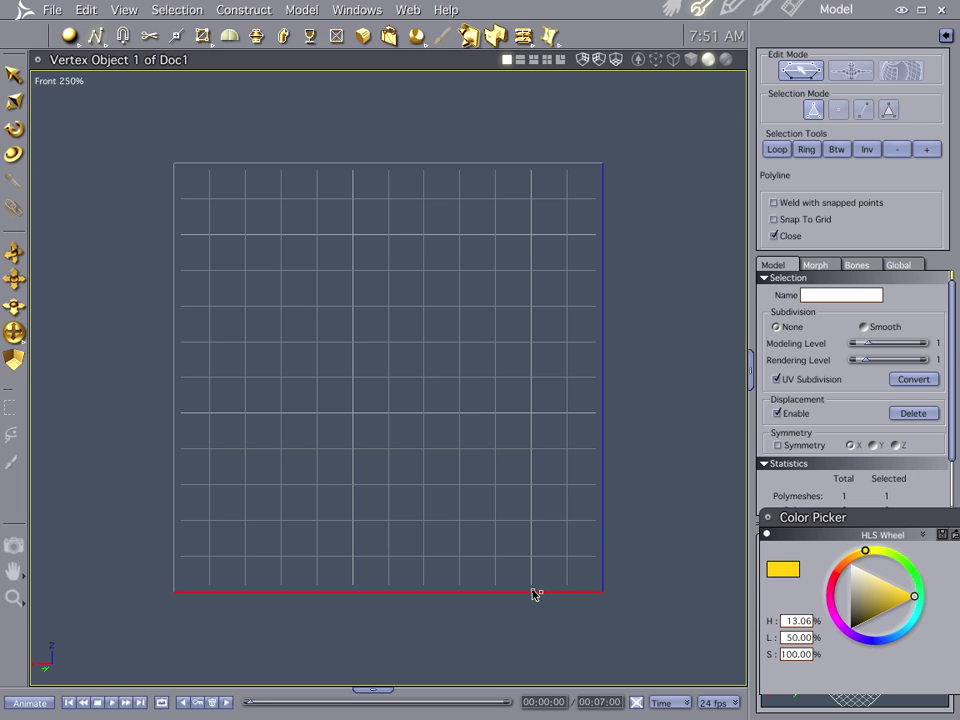
pyautogui.press('space')
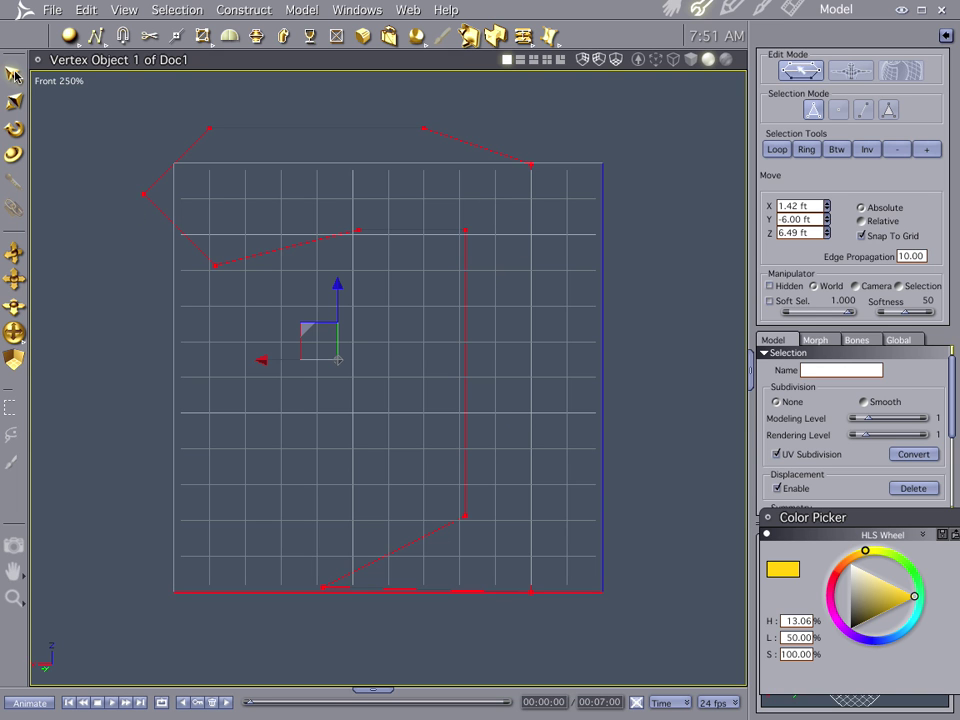
# - Drag the outline's bottom point left near the grid's left edge and select the whole outline
pyautogui.click(90, 360)
pyautogui.click(362, 617)
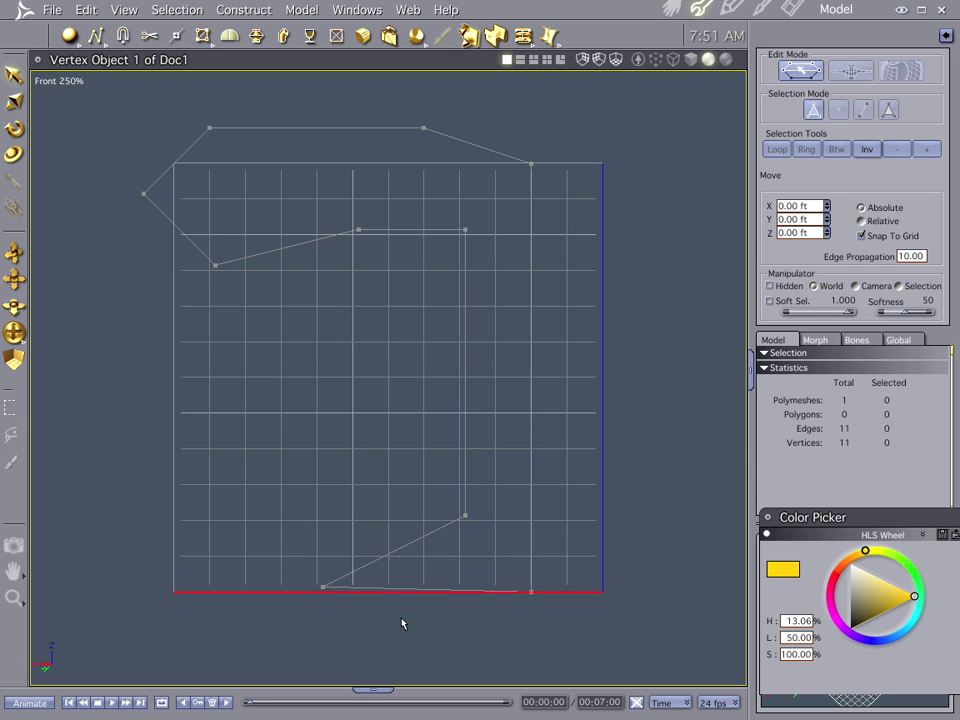
pyautogui.click(323, 591)
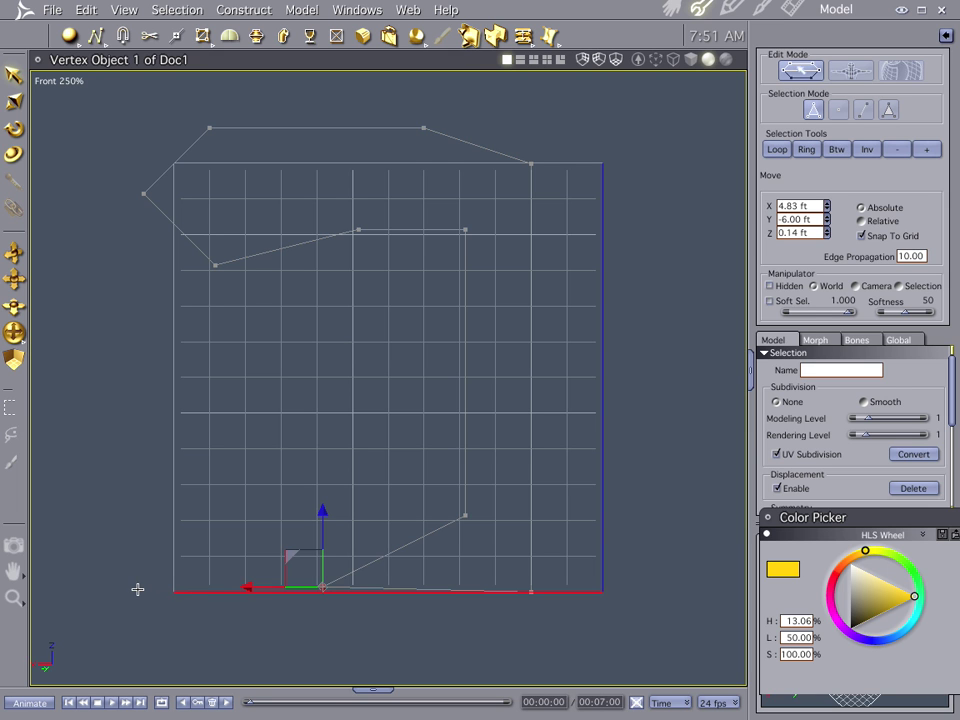
pyautogui.moveTo(245, 587); pyautogui.dragTo(137, 590)
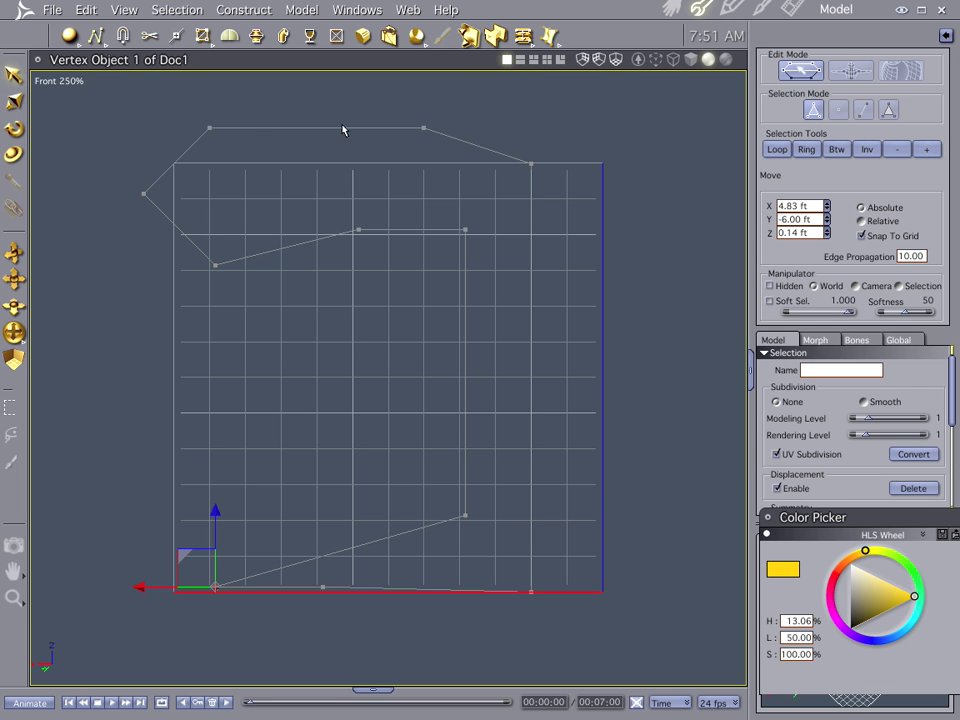
pyautogui.hotkey('ctrl', 'a')
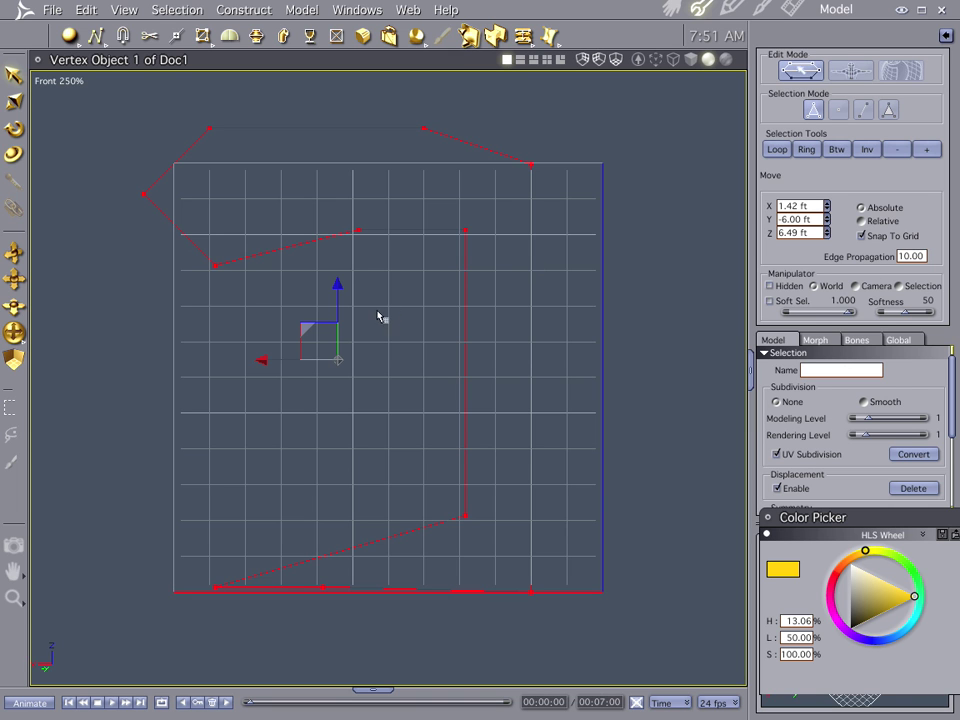
# - Lathe the outline around its vertical edge into a 12-section mesh and select it all
pyautogui.click(310, 36)
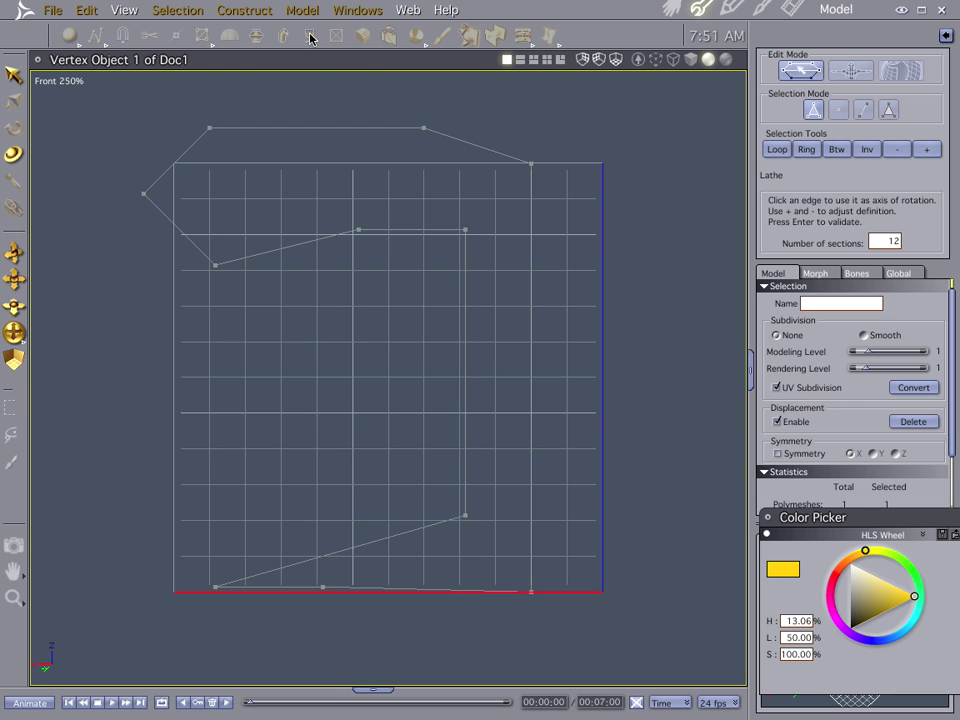
pyautogui.click(533, 295)
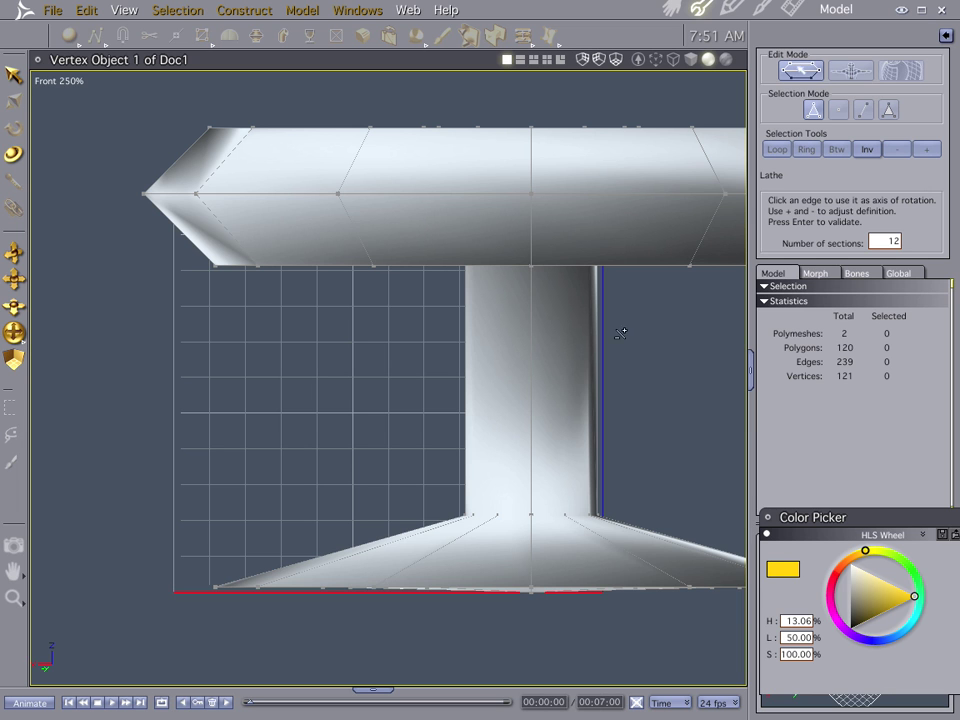
pyautogui.click(12, 70)
pyautogui.hotkey('ctrl', 'a')
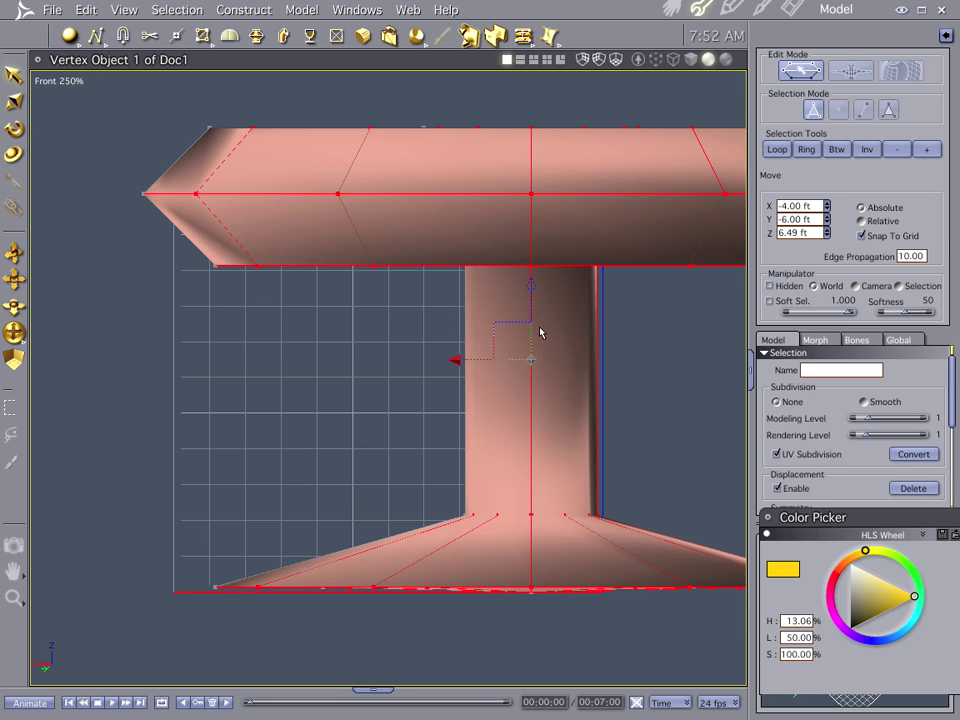
# - Reposition the lathed mushroom mesh so its Z height reads 5.49 ft, then return to Assemble
pyautogui.scroll(-2, 464, 332)
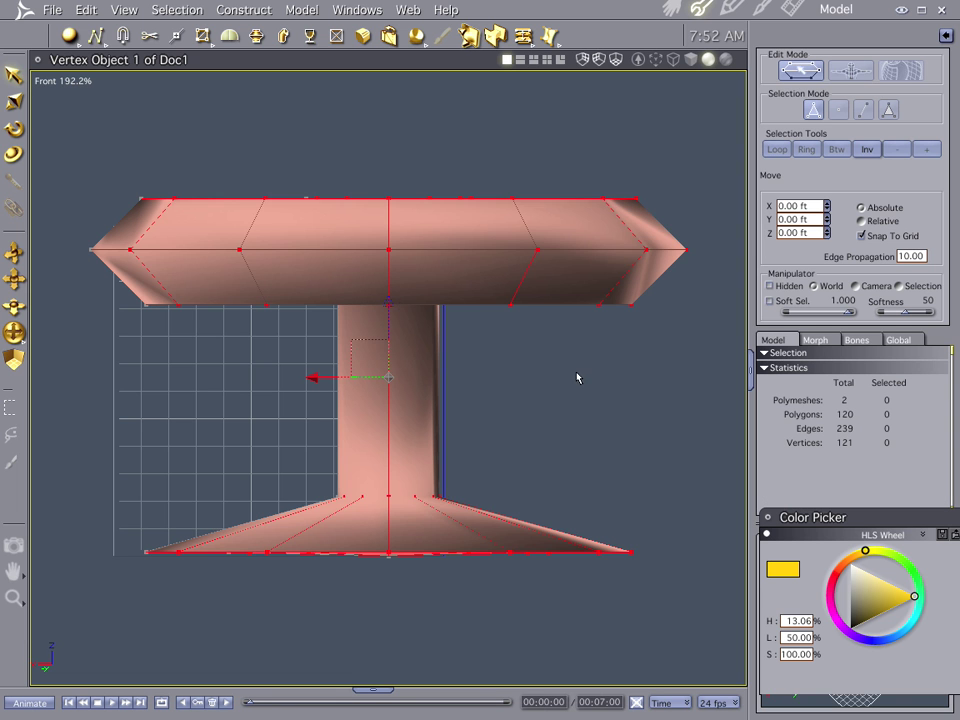
pyautogui.click(471, 285)
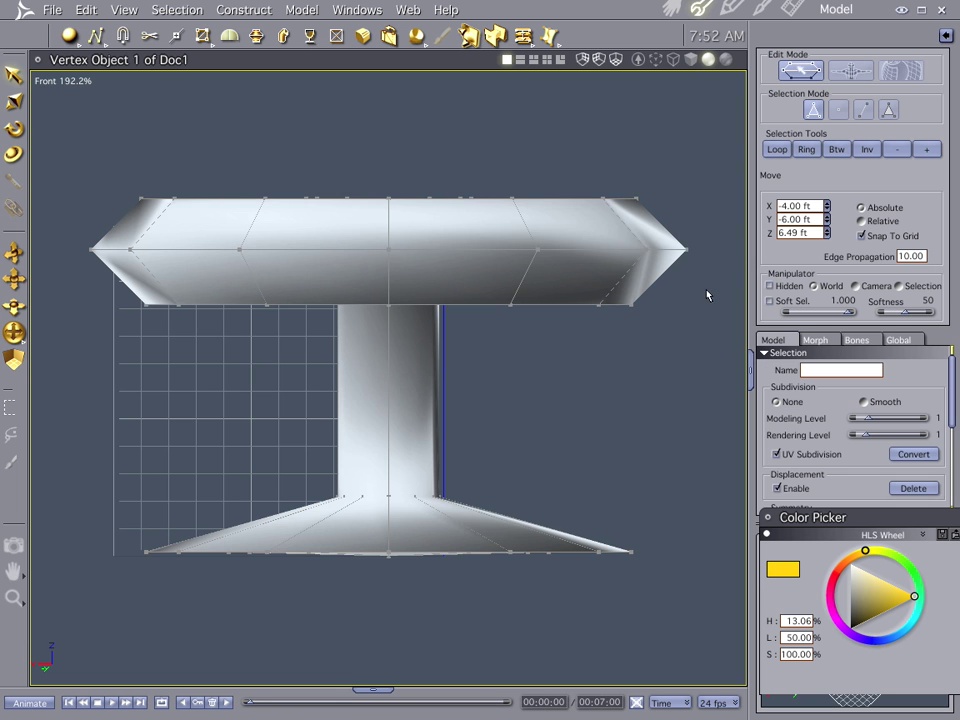
pyautogui.doubleClick(471, 285)
pyautogui.moveTo(389, 305); pyautogui.dragTo(392, 147)
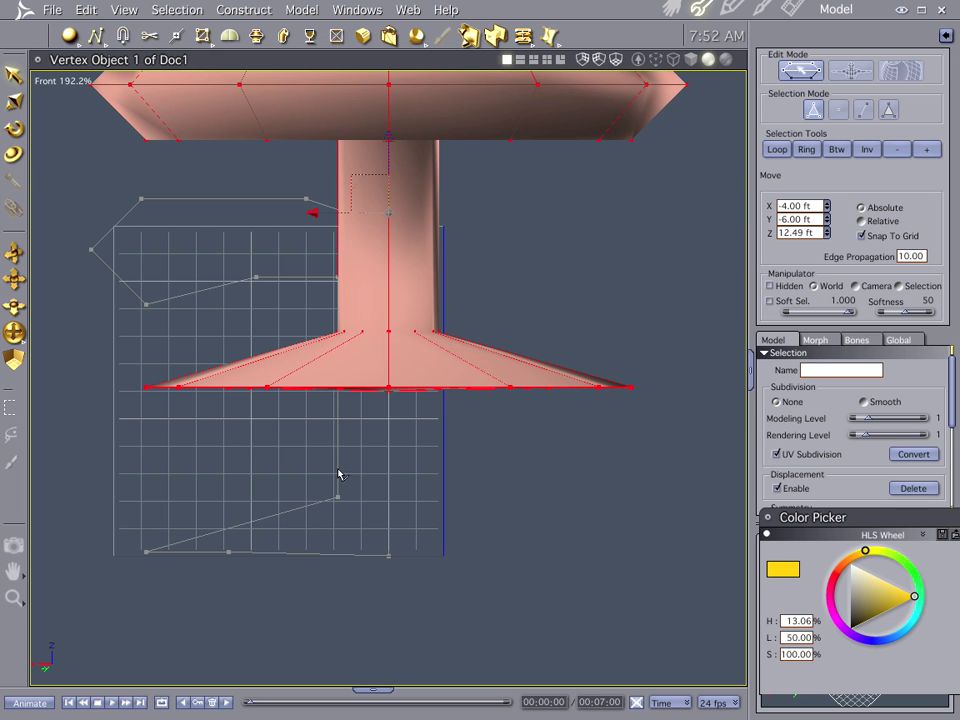
pyautogui.click(338, 478)
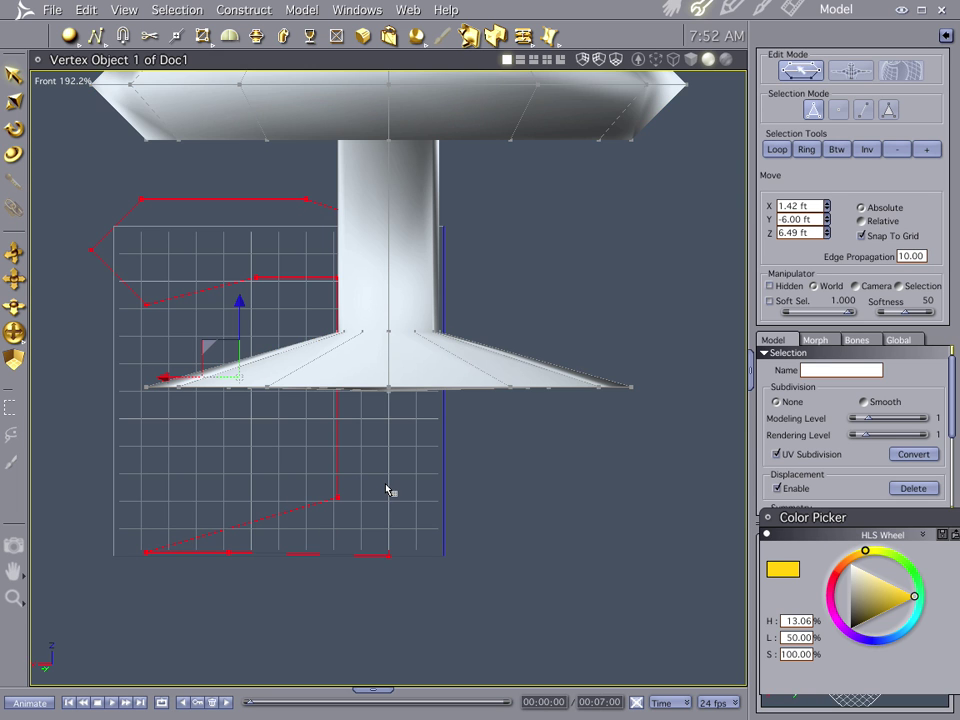
pyautogui.click(388, 490)
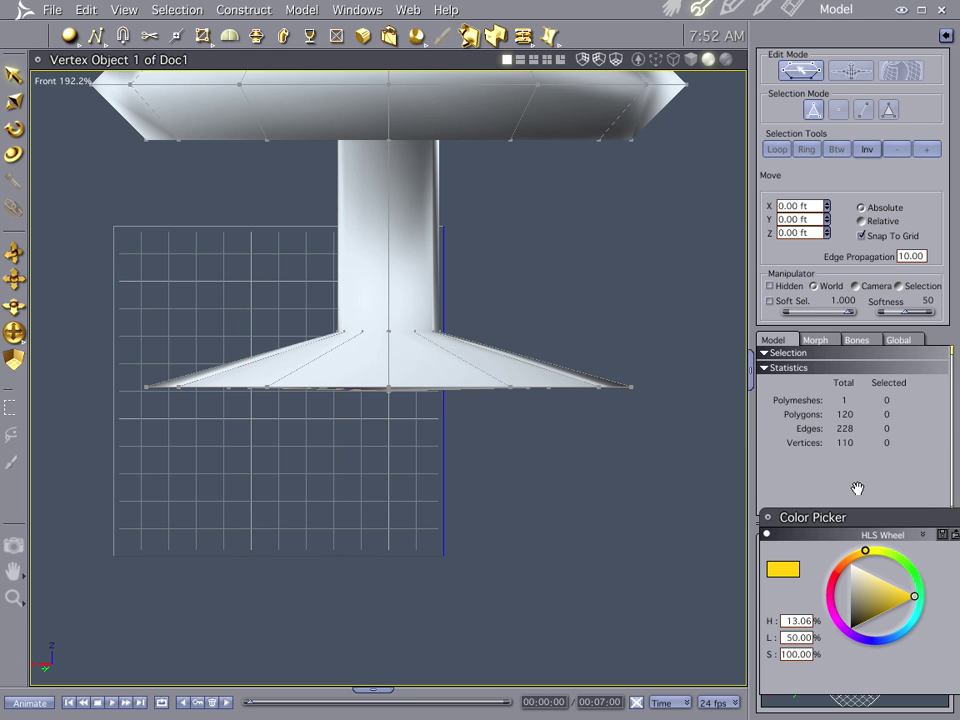
pyautogui.click(415, 270)
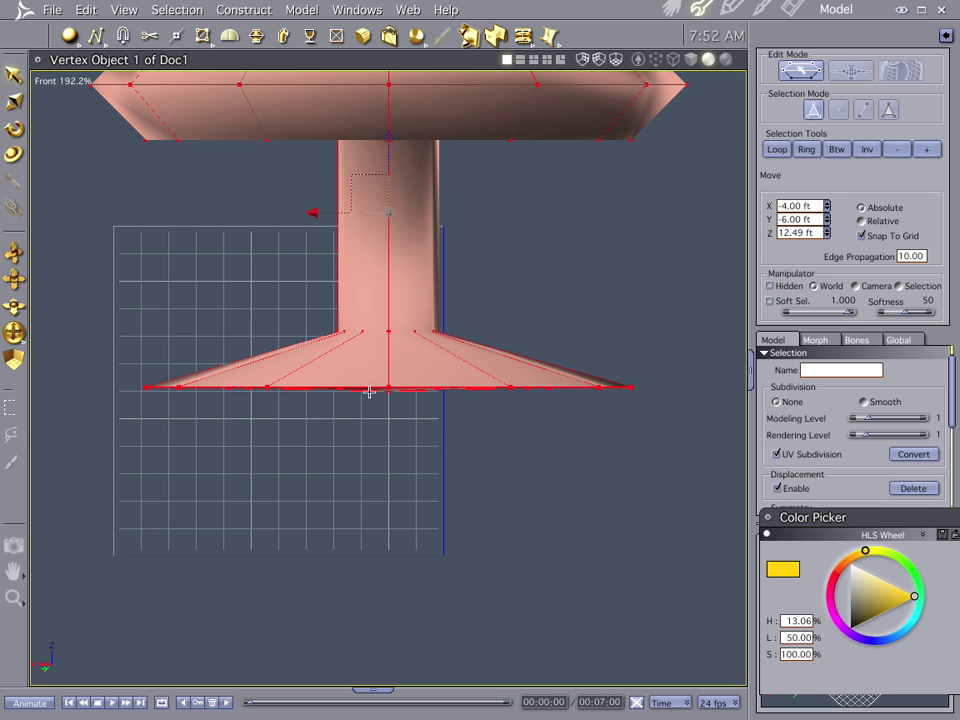
pyautogui.hotkey('ctrl', 'z')
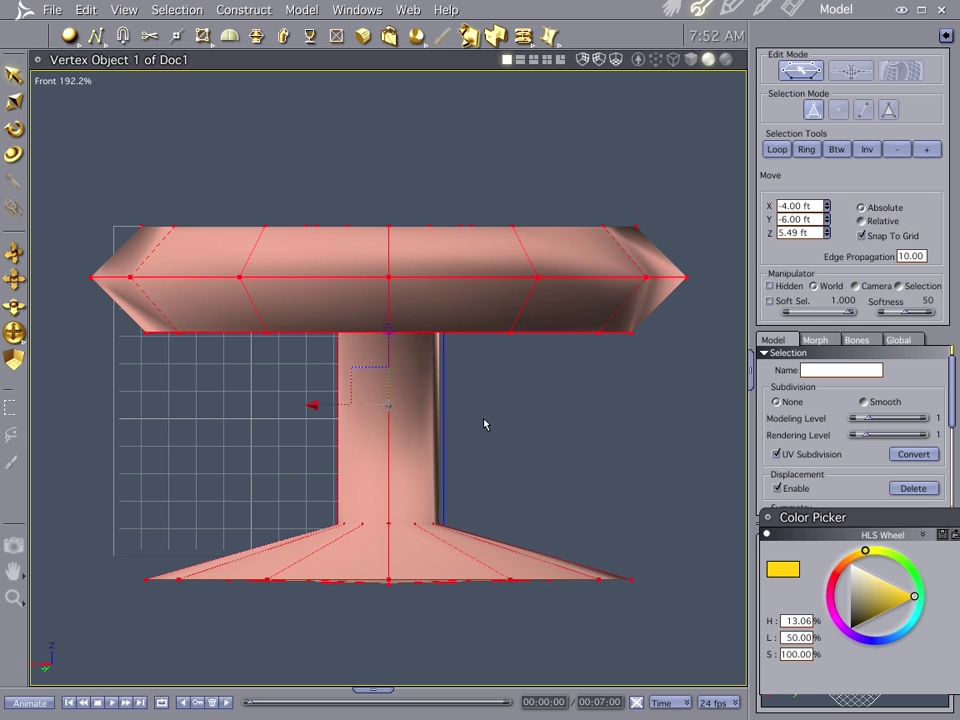
pyautogui.click(670, 8)
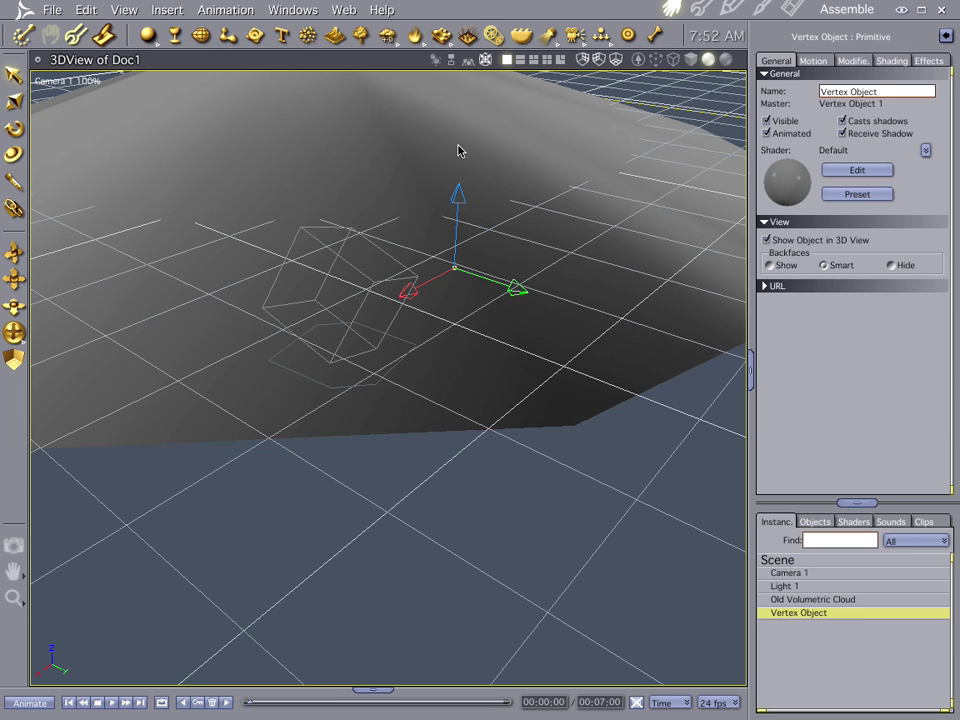
# - Select Vertex Object in the Instances list and orbit the view to frame the mushroom
pyautogui.click(820, 601)
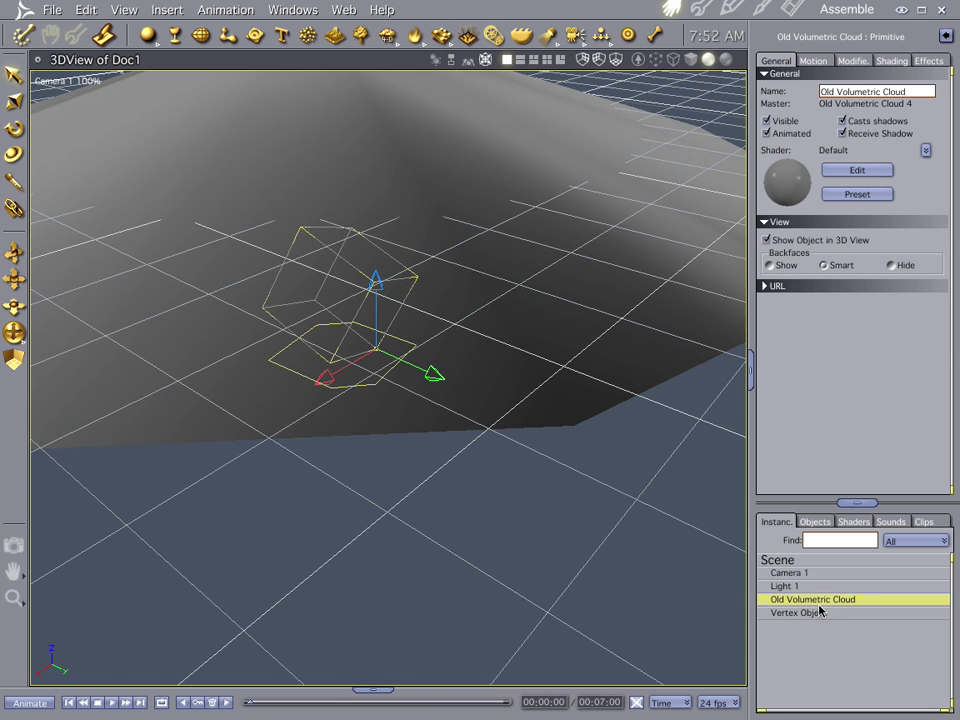
pyautogui.click(820, 613)
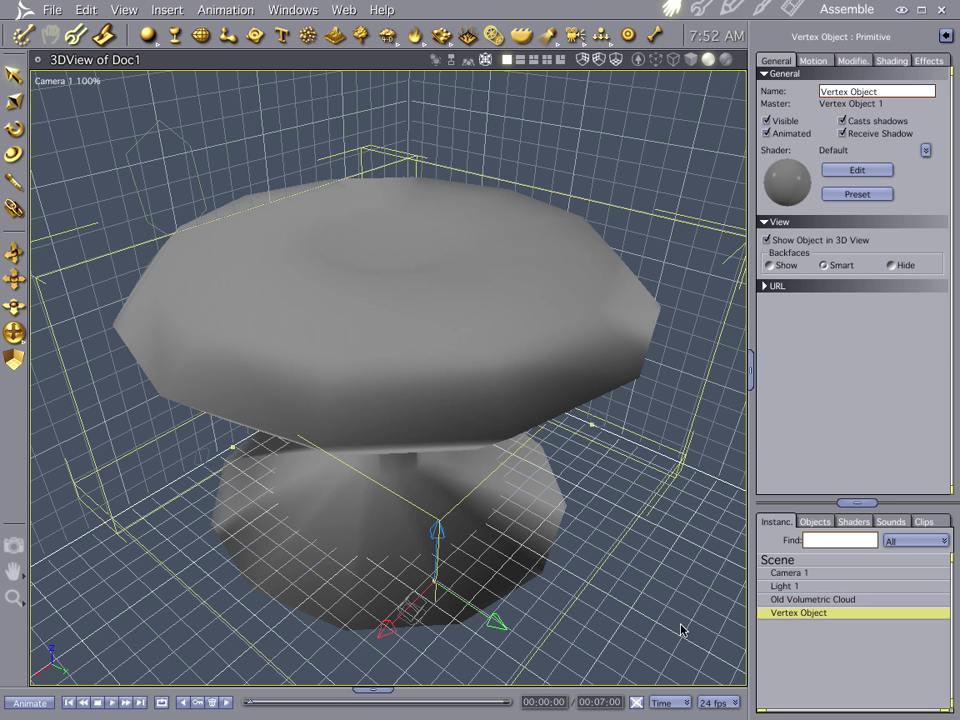
pyautogui.moveTo(623, 592); pyautogui.dragTo(539, 387, button='middle')
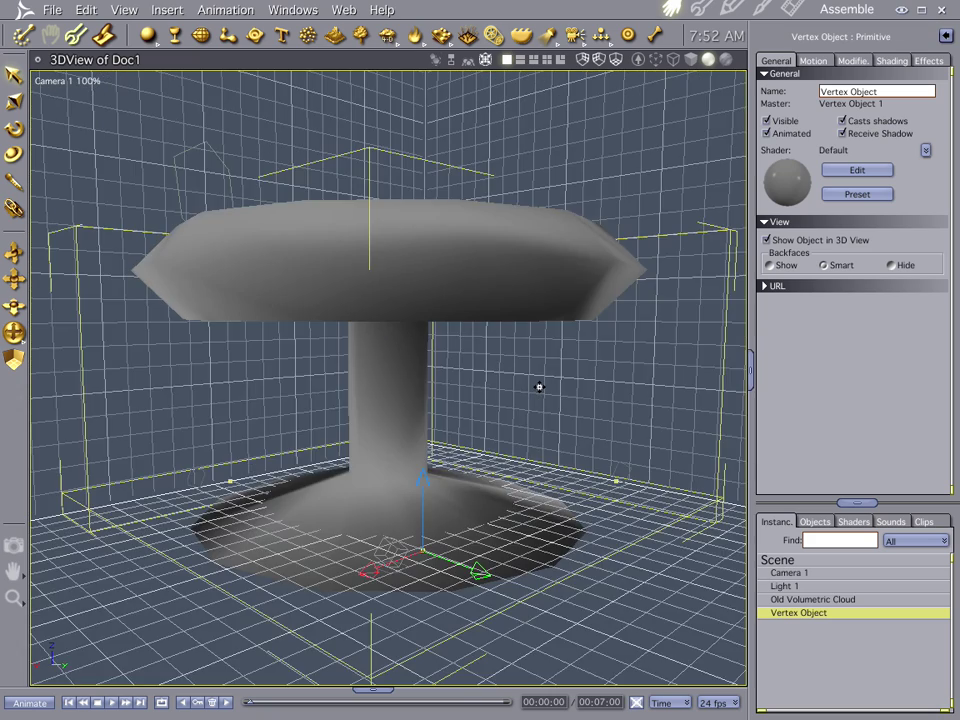
pyautogui.moveTo(422, 478); pyautogui.dragTo(426, 459, button='middle')
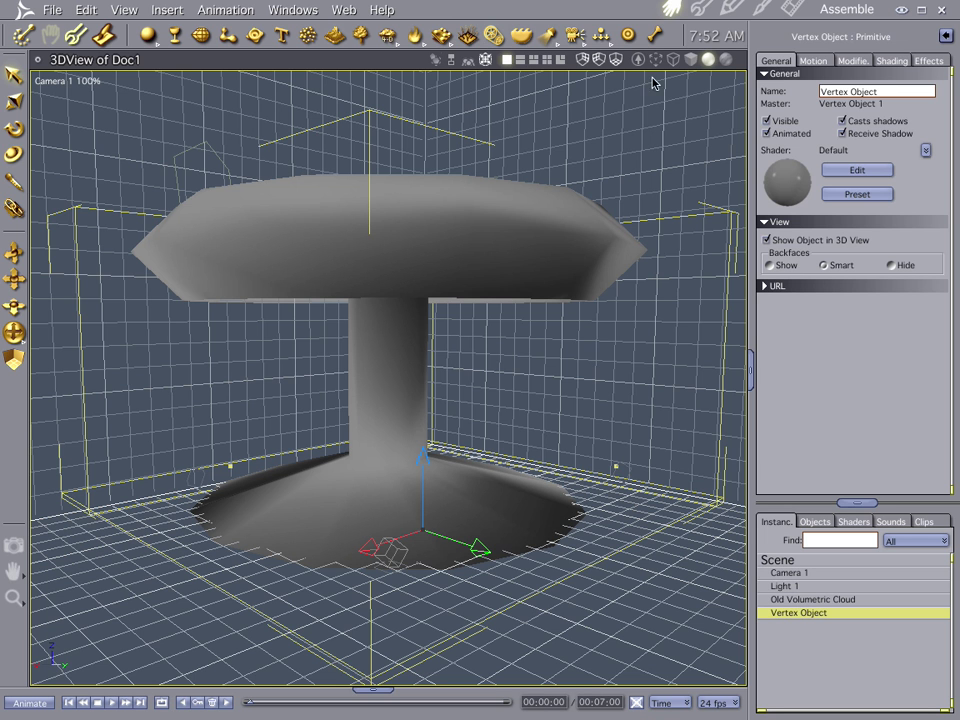
# - Insert a Surface Replicator with Vertex Object as source and Old Volumetric Cloud as replicated object
pyautogui.click(638, 598)
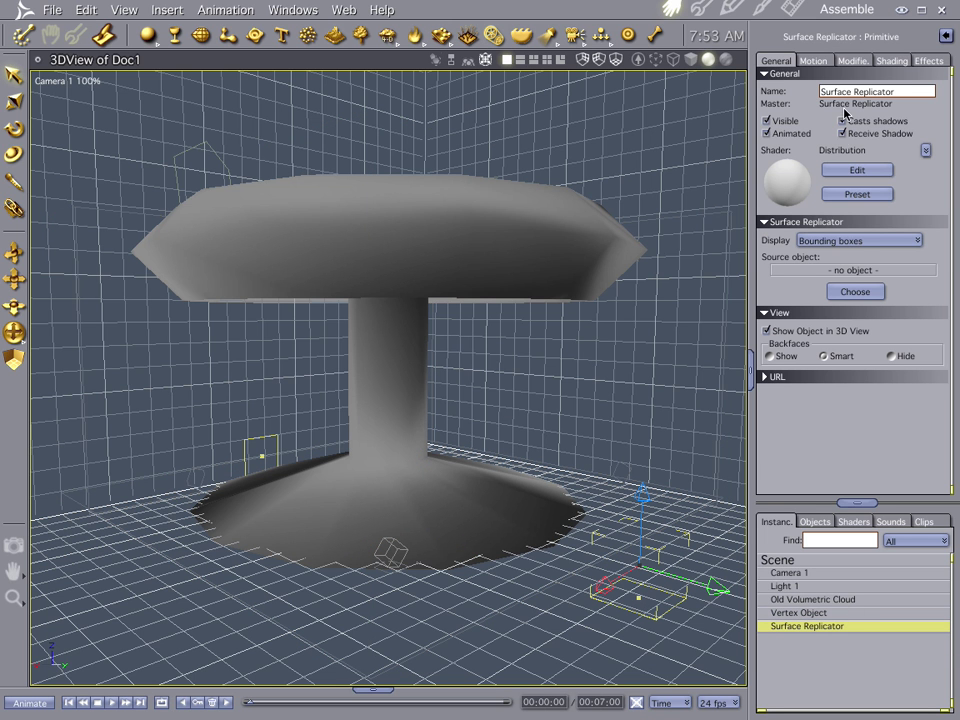
pyautogui.click(704, 9)
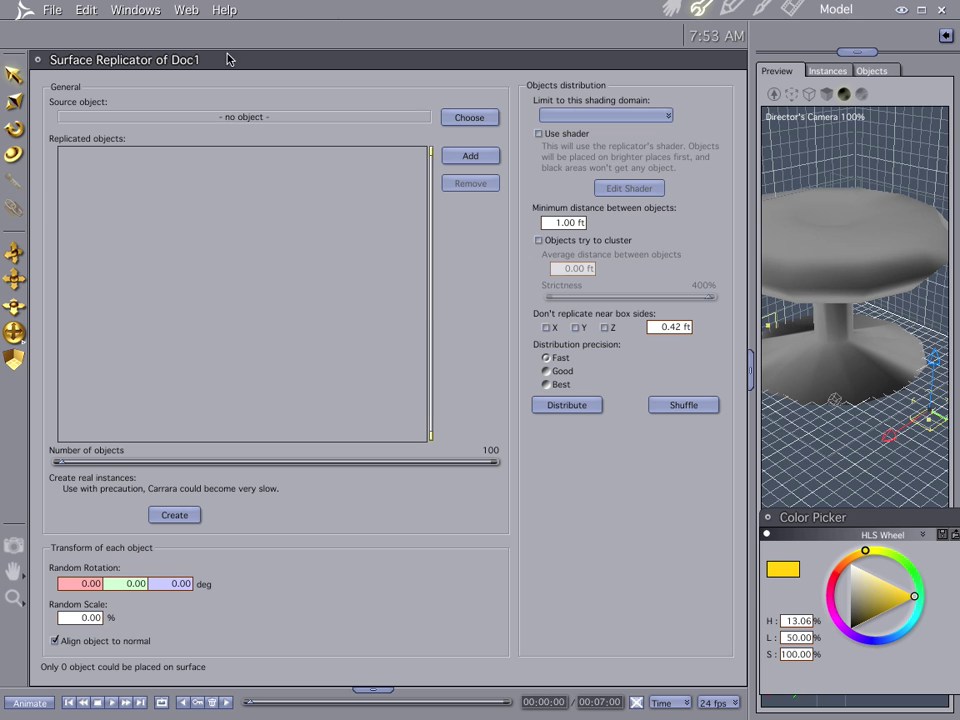
pyautogui.click(469, 117)
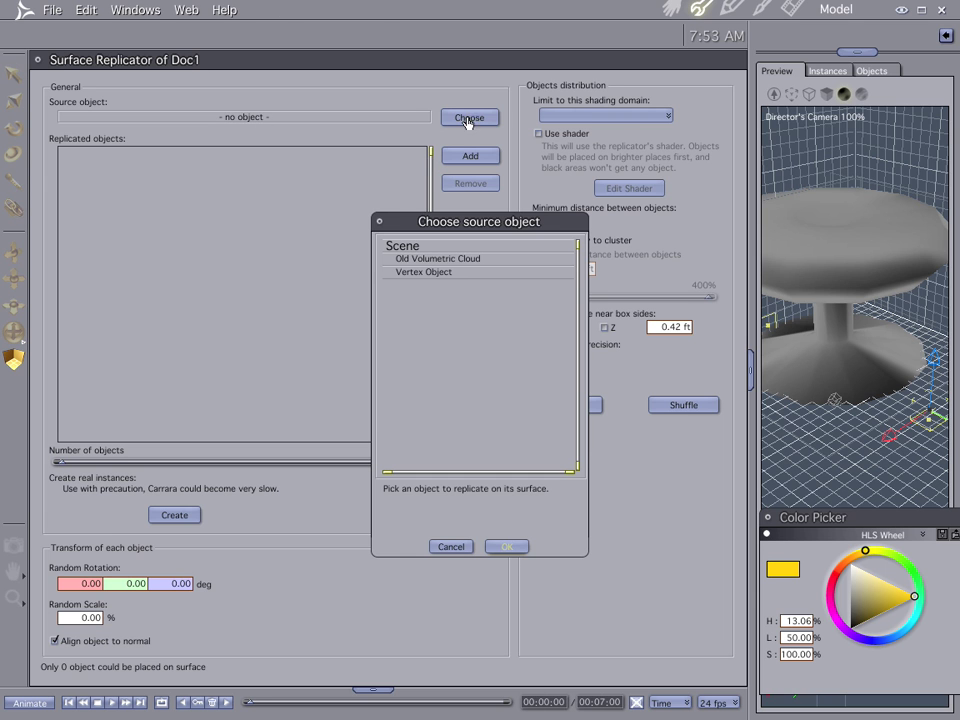
pyautogui.click(435, 272)
pyautogui.click(507, 546)
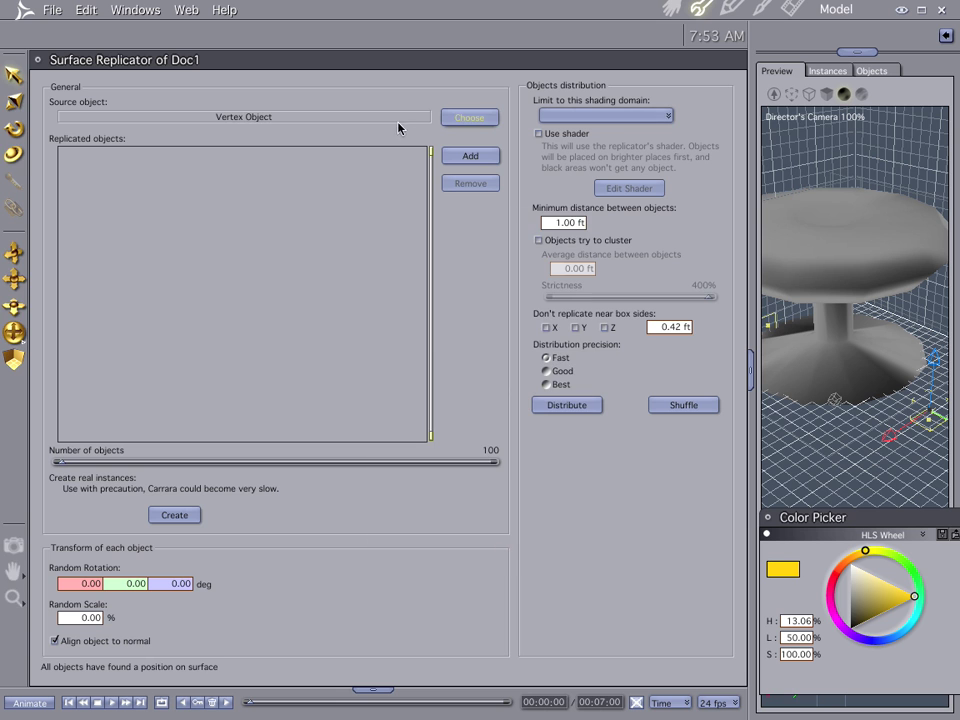
pyautogui.click(470, 156)
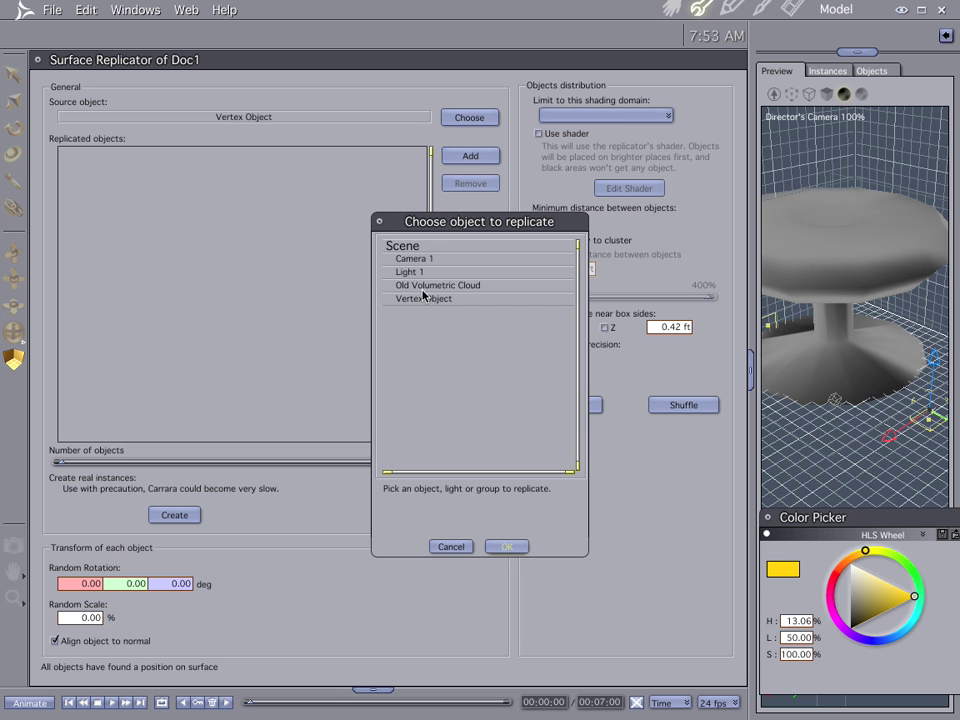
pyautogui.click(425, 285)
pyautogui.click(507, 546)
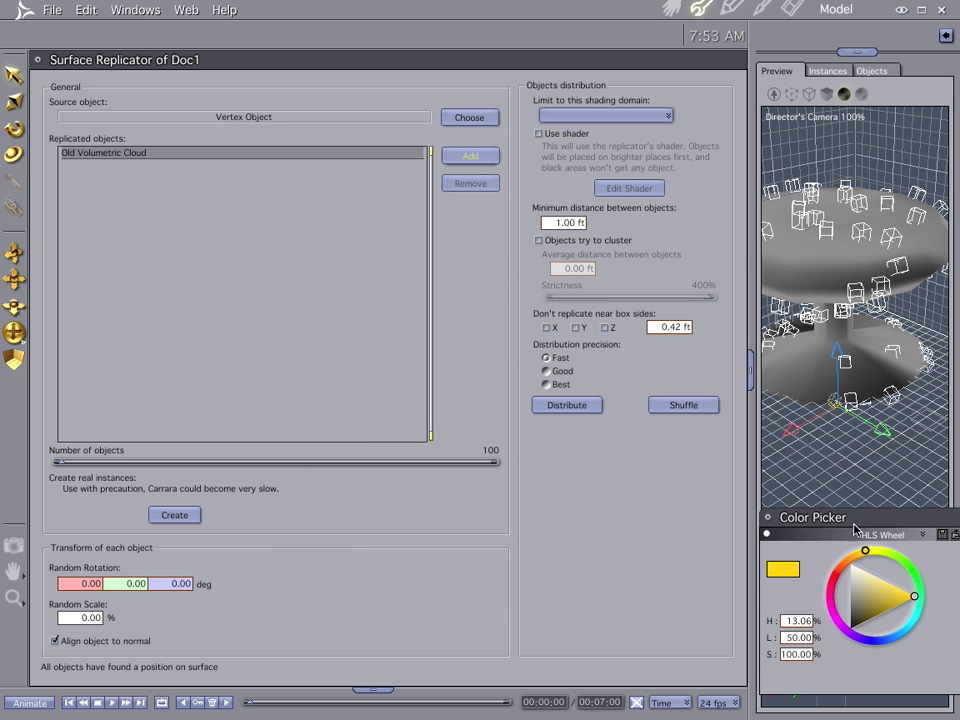
pyautogui.click(768, 521)
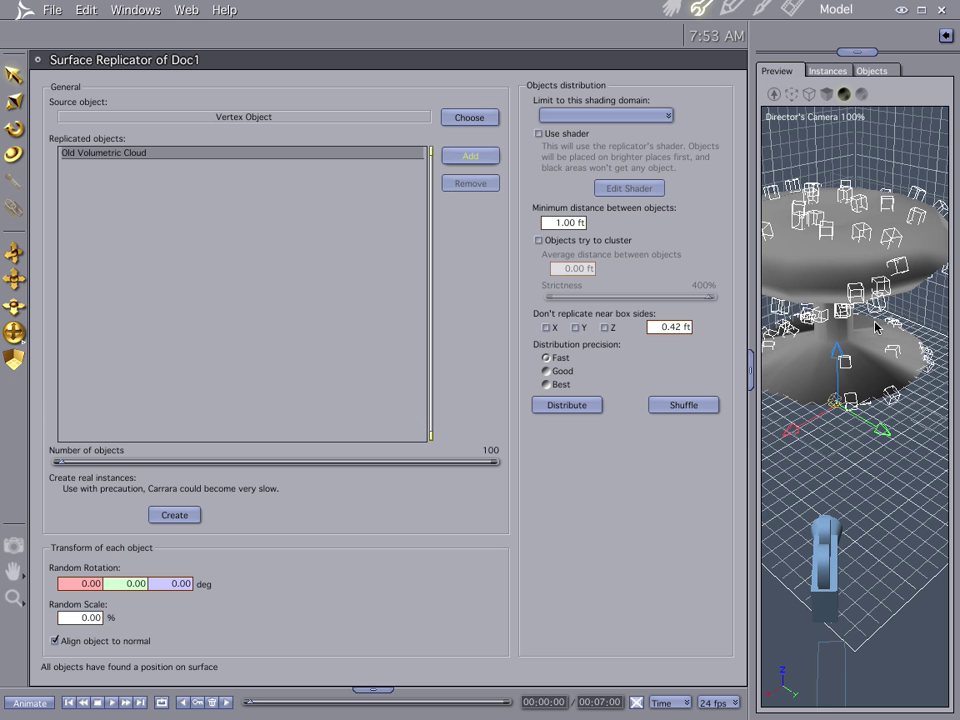
# - Set 0.5 ft minimum distance, raise the count to 674 copies, and choose Best precision
pyautogui.click(551, 222)
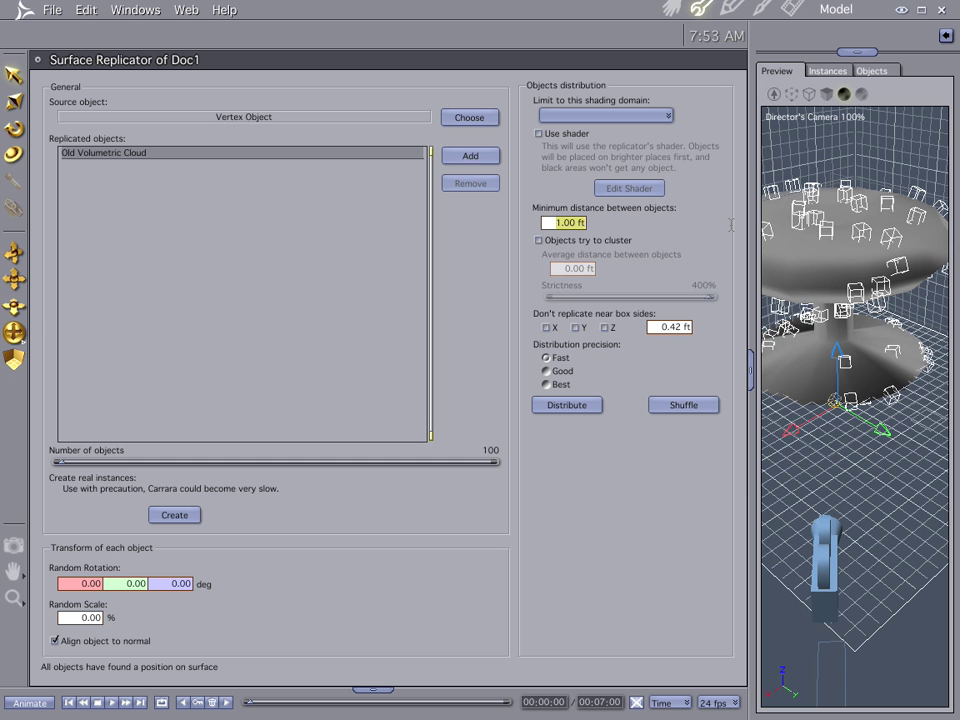
pyautogui.press('BackSpace')
pyautogui.write('.5')
pyautogui.press('Return')
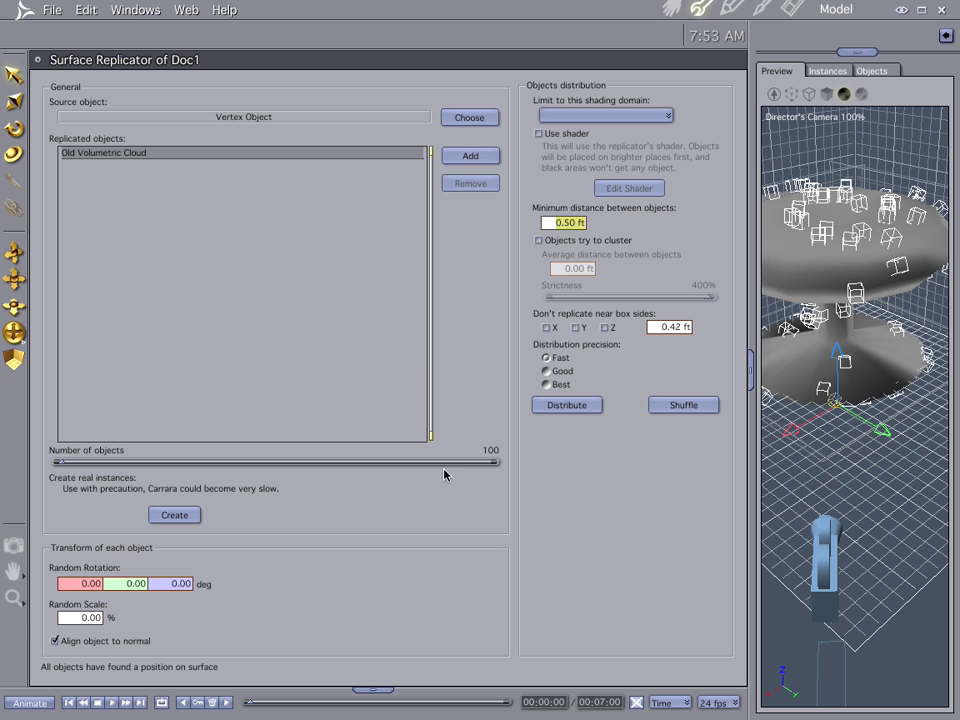
pyautogui.moveTo(64, 466)
pyautogui.mouseDown()
pyautogui.moveTo(87, 468)
pyautogui.moveTo(71, 465)
pyautogui.mouseUp()
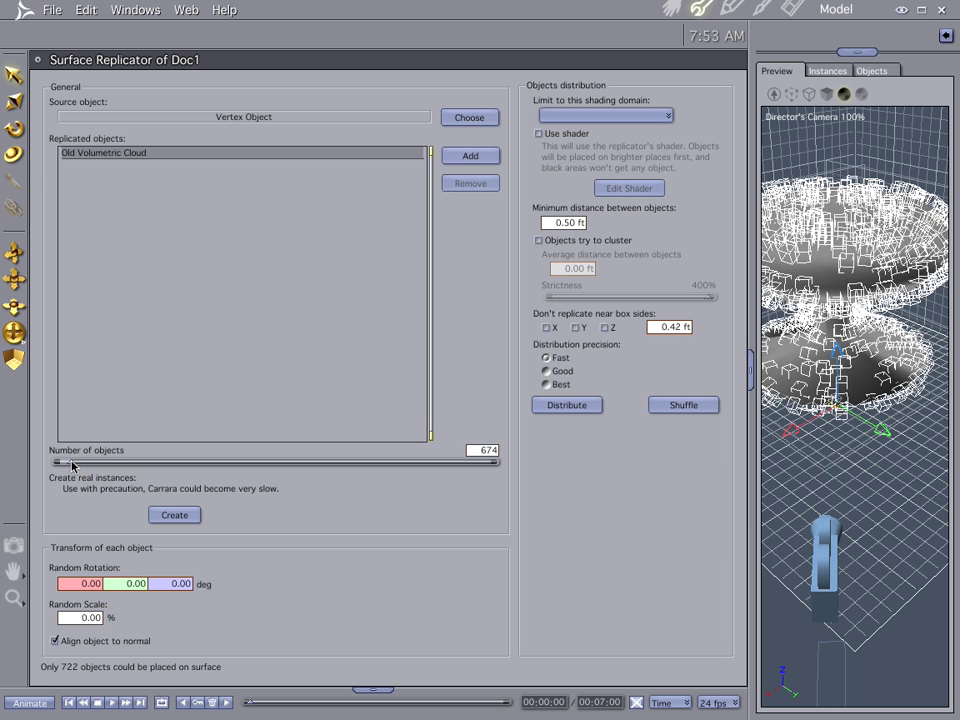
pyautogui.click(546, 385)
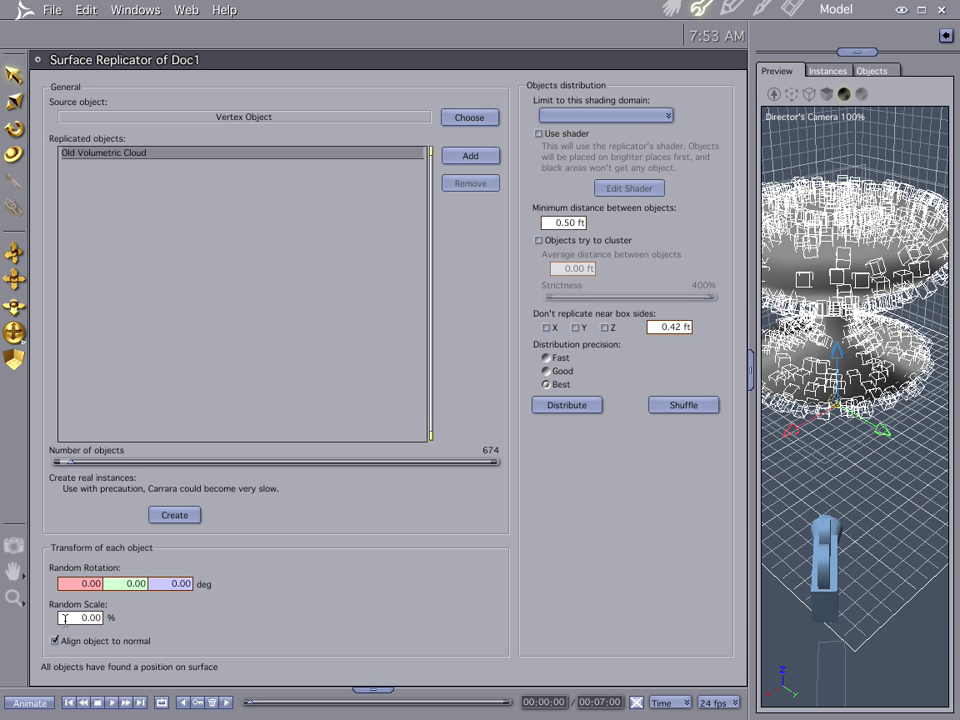
pyautogui.click(70, 618)
pyautogui.hotkey('ctrl', '1')
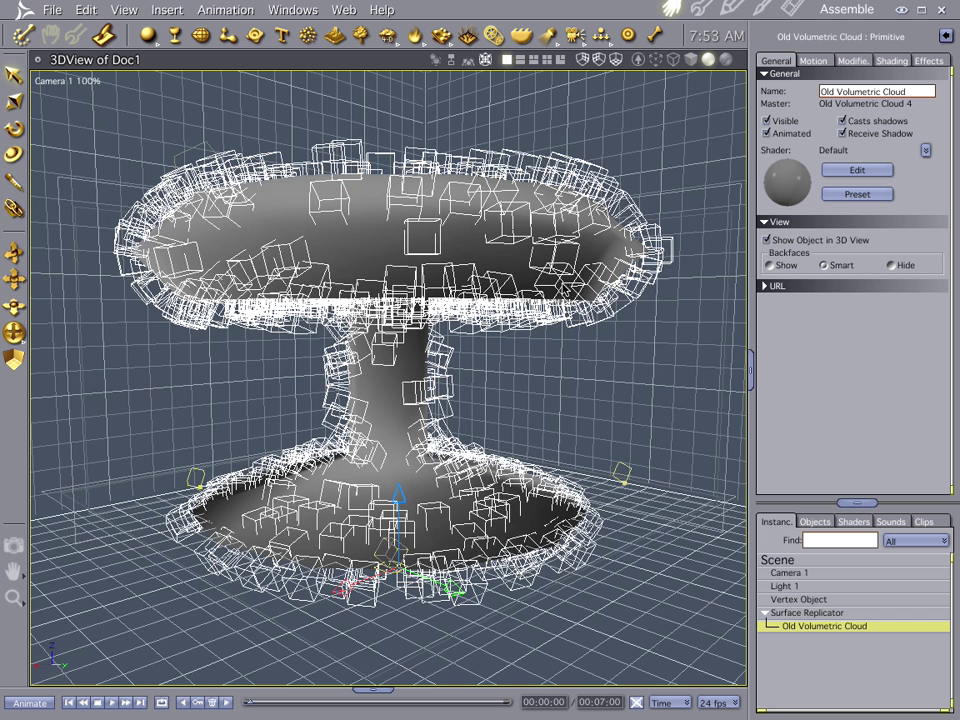
# - Render a test image of the cloud-covered mushroom and reopen the Surface Replicator settings
pyautogui.hotkey('ctrl', 'r')
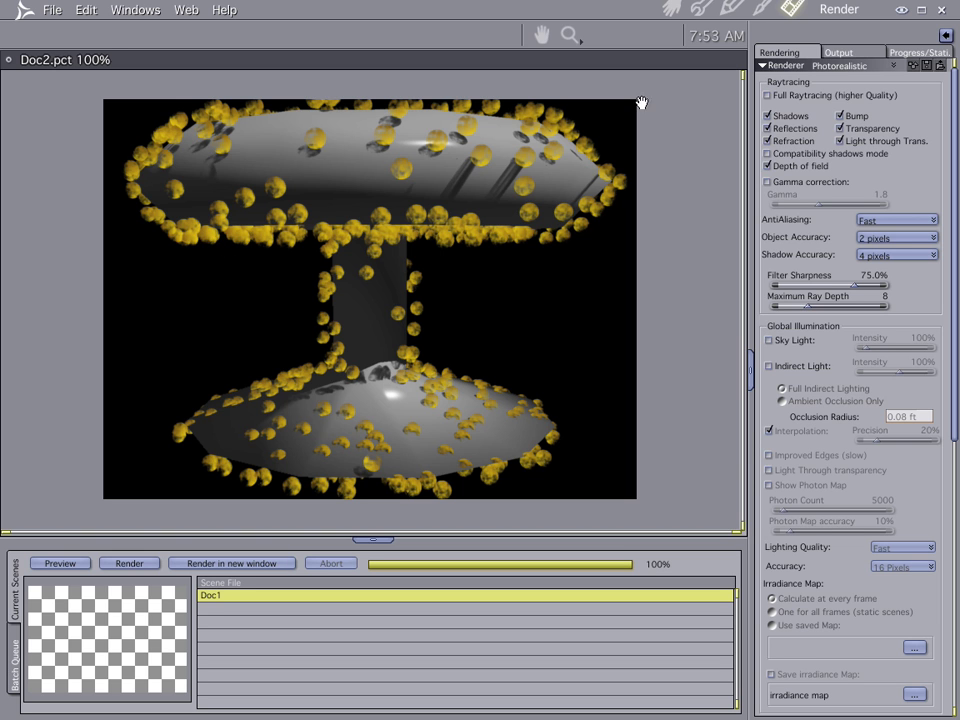
pyautogui.click(704, 12)
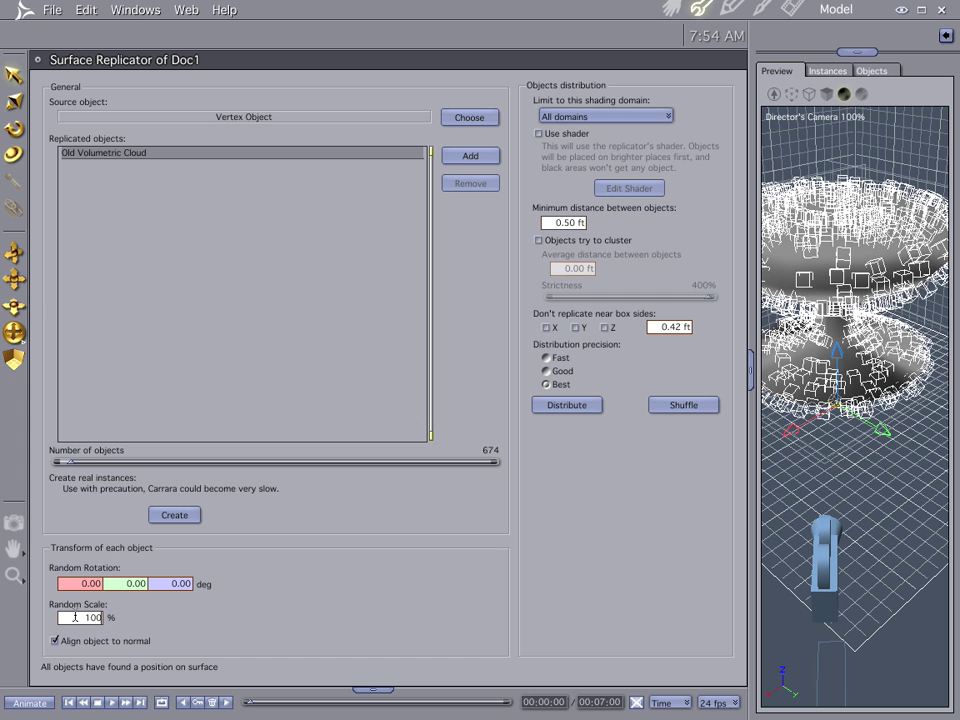
# - Apply 100% random scale to the cloud copies and abort the running render
pyautogui.press('Return')
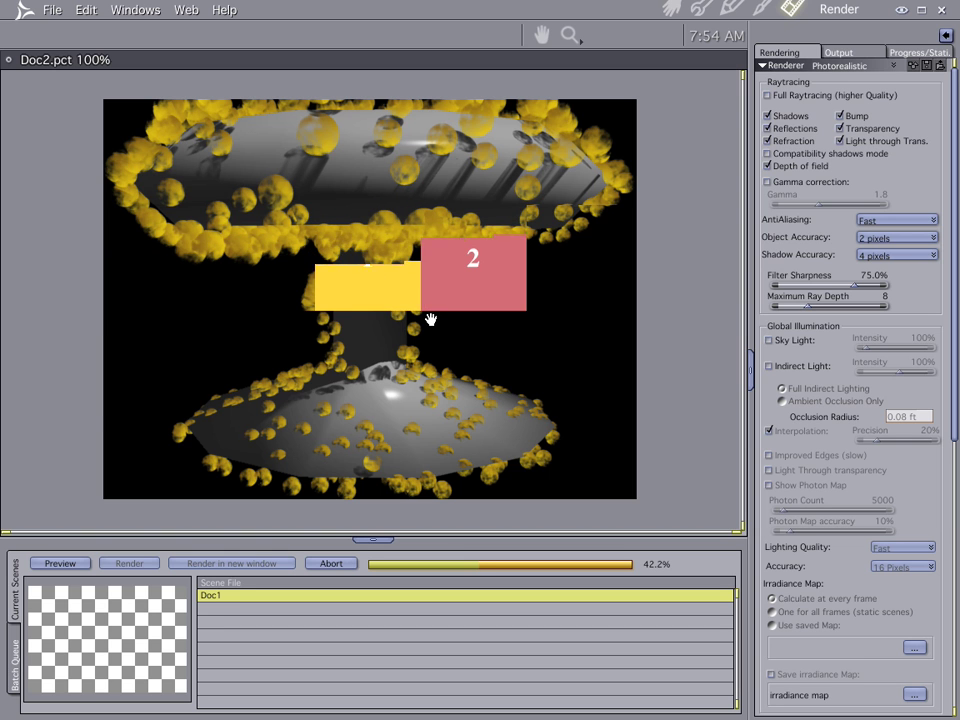
pyautogui.press('Escape')
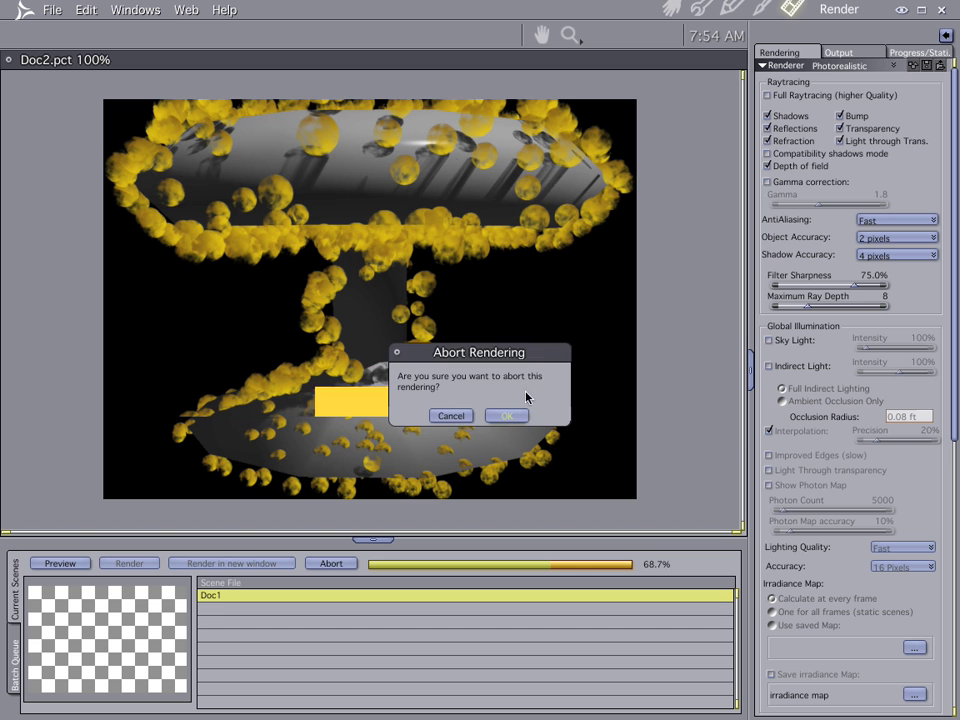
pyautogui.click(500, 415)
# - Make the mushroom Vertex Object invisible and render the scene again
pyautogui.click(672, 9)
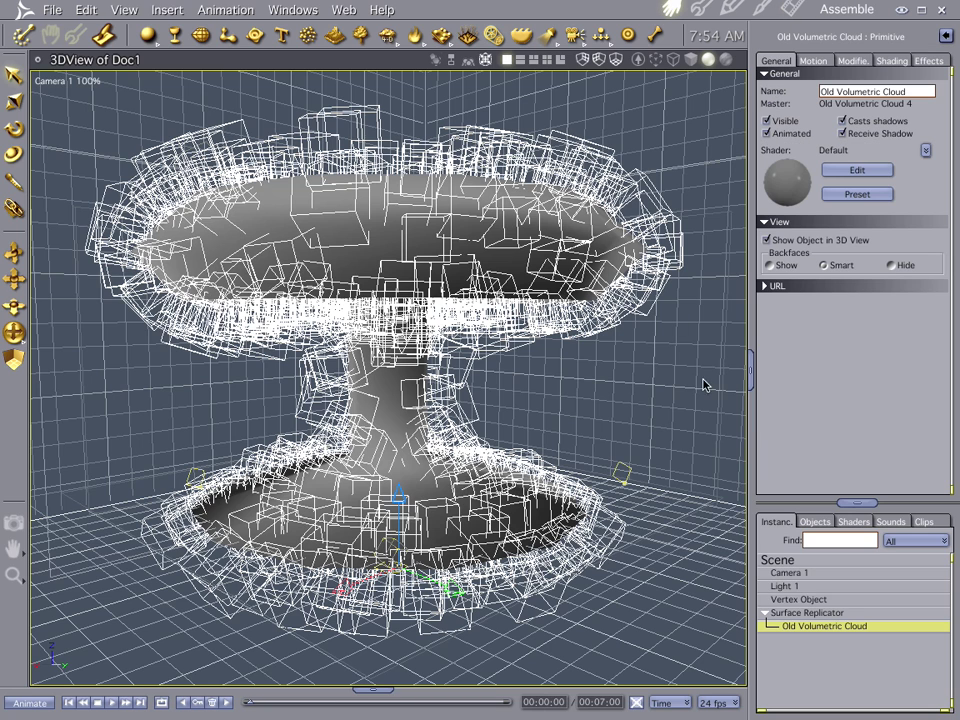
pyautogui.click(778, 600)
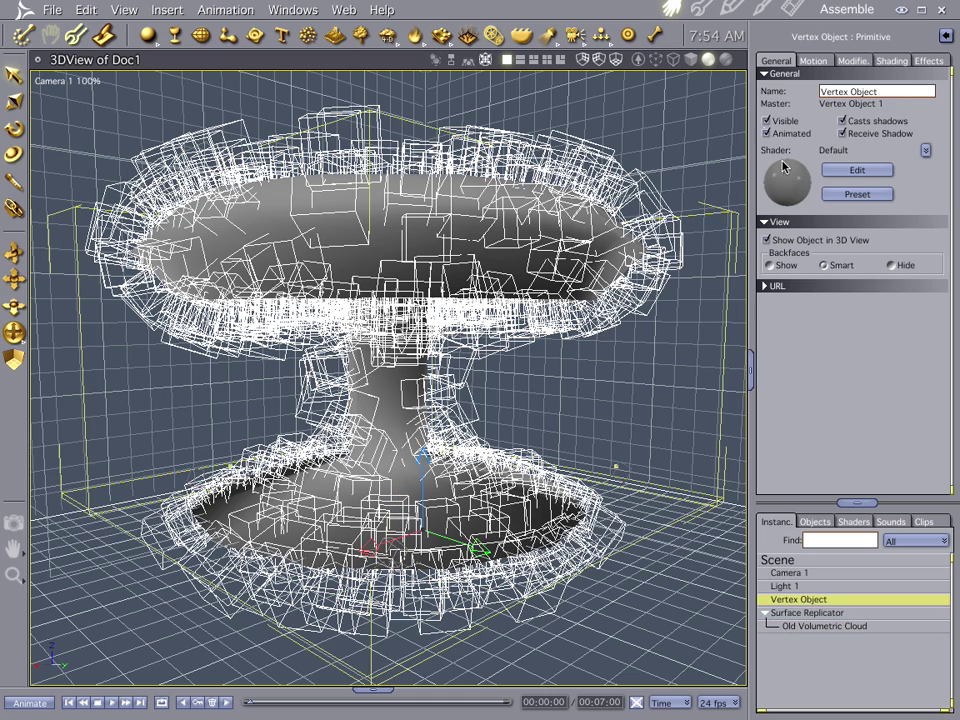
pyautogui.click(767, 121)
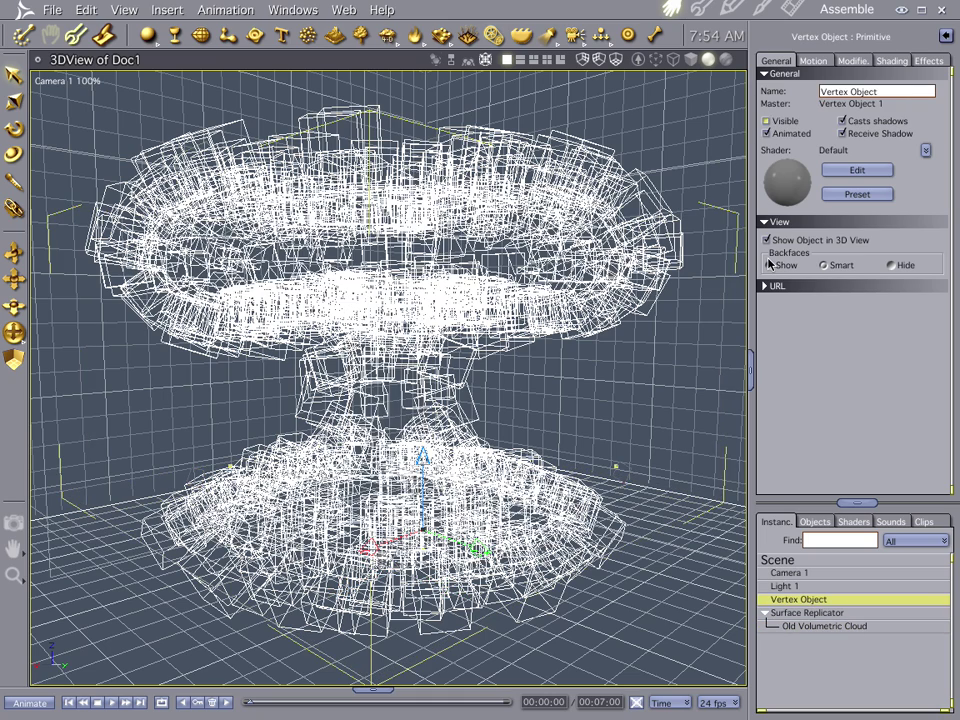
pyautogui.hotkey('ctrl', 'r')
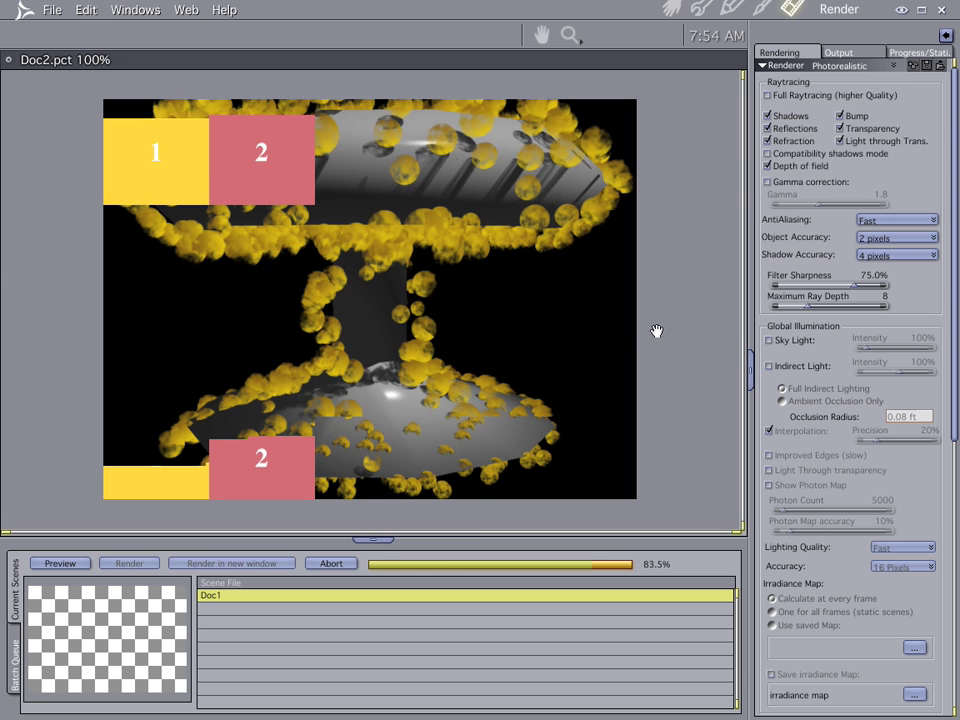